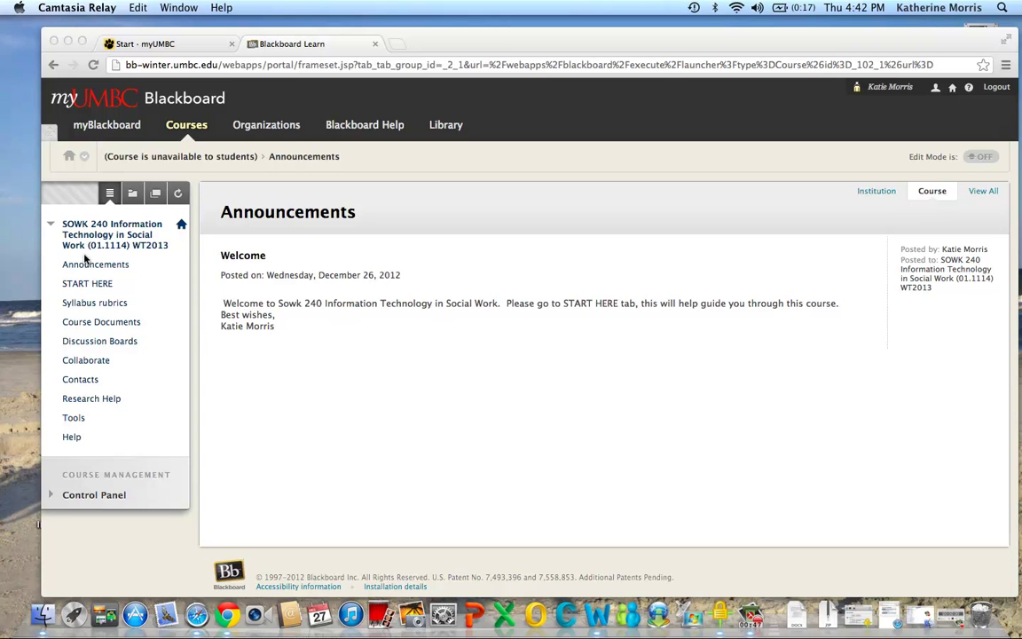
Download the SOWK 240 syllabus .docx from Syllabus rubrics and open it in Word
{"action": "left_click", "coordinate": [75, 305]}
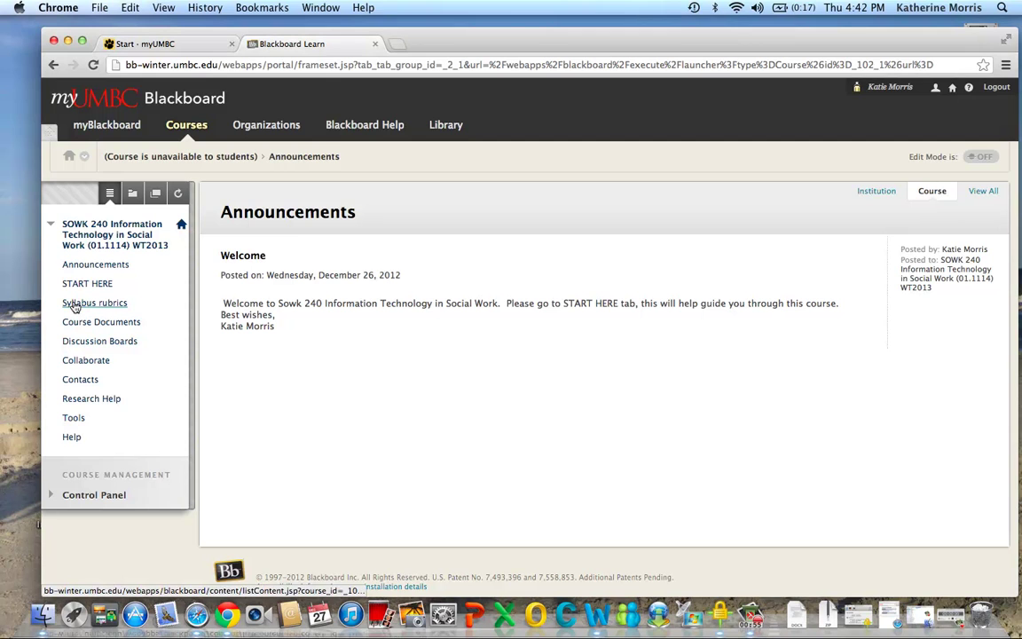
{"action": "left_click", "coordinate": [74, 305]}
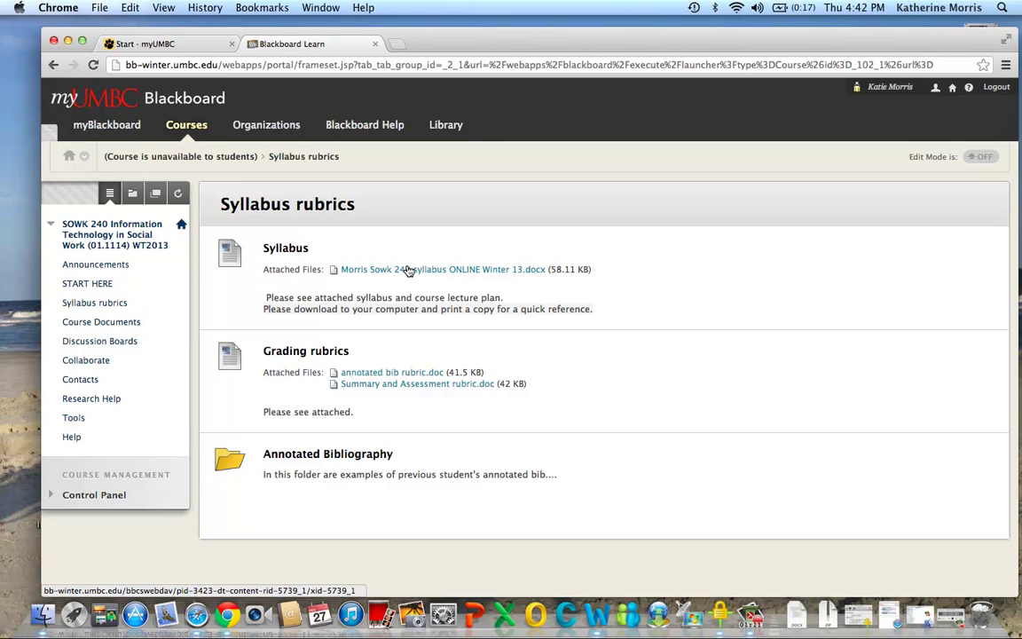
{"action": "left_click", "coordinate": [408, 270]}
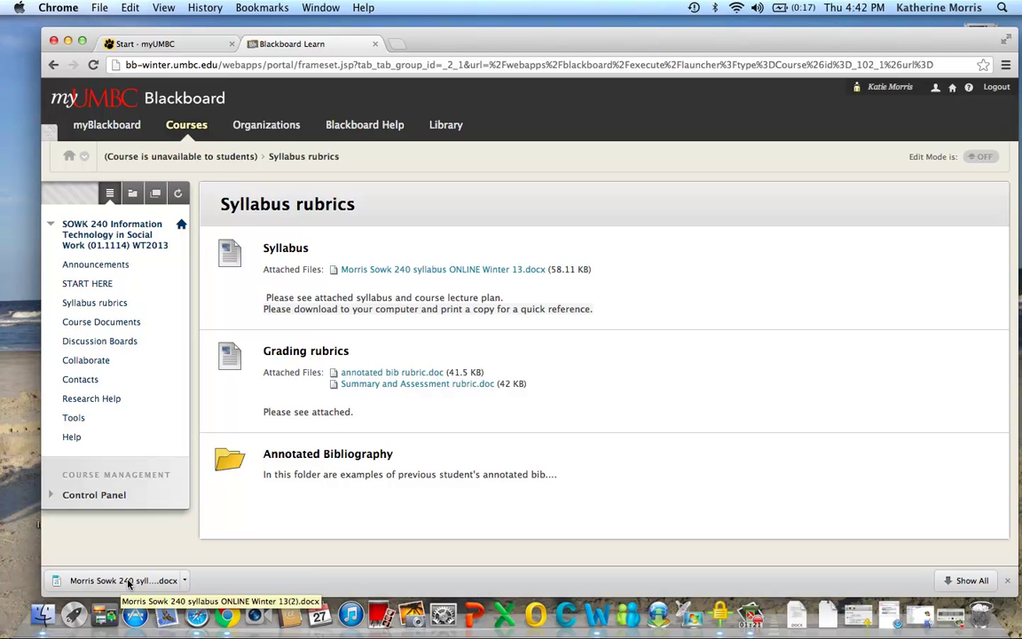
{"action": "left_click", "coordinate": [129, 581]}
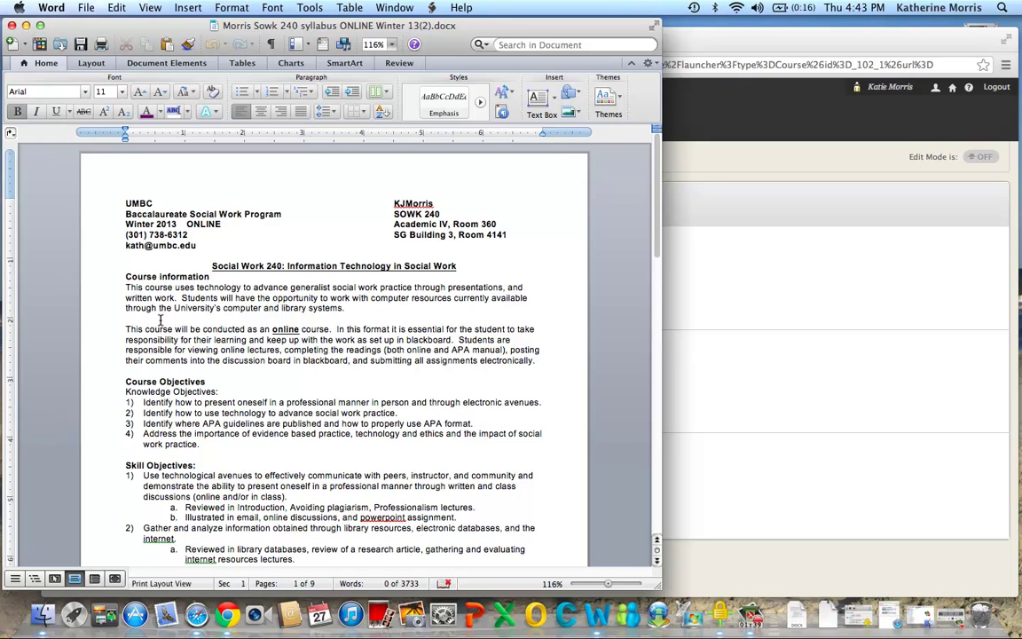
Minimize the Word syllabus window to reveal the Syllabus rubrics page
{"action": "left_click", "coordinate": [26, 26]}
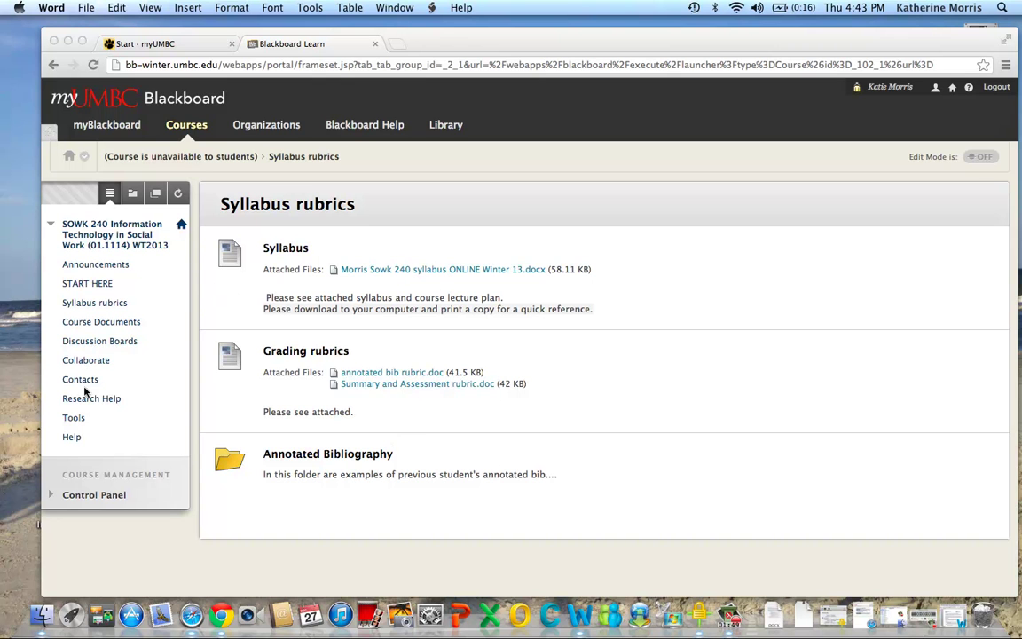
Open the SOWK 240 course Tools page
{"action": "left_click", "coordinate": [74, 420]}
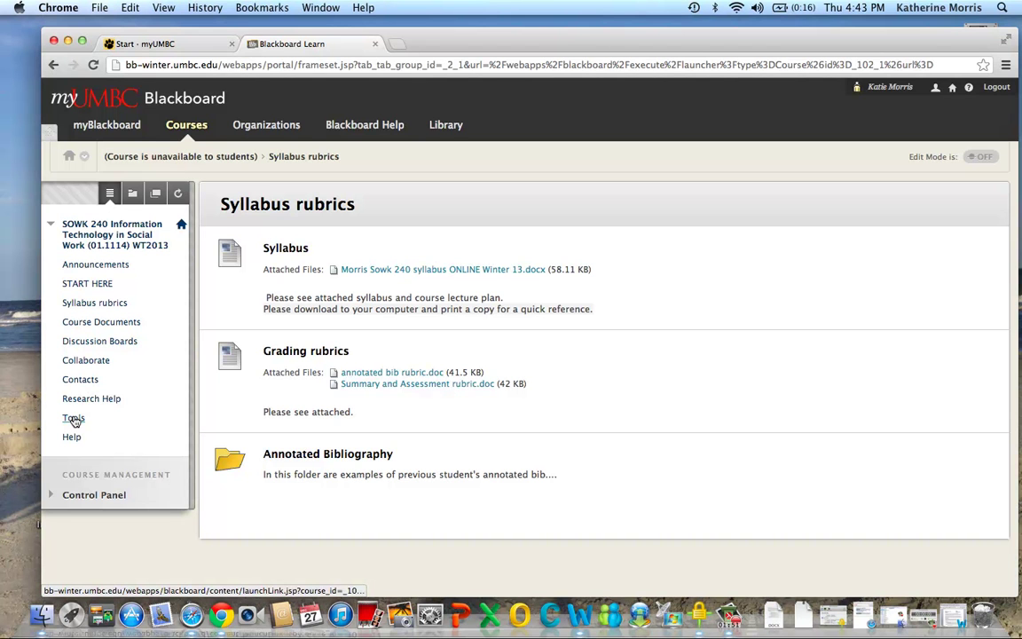
{"action": "left_click", "coordinate": [74, 420]}
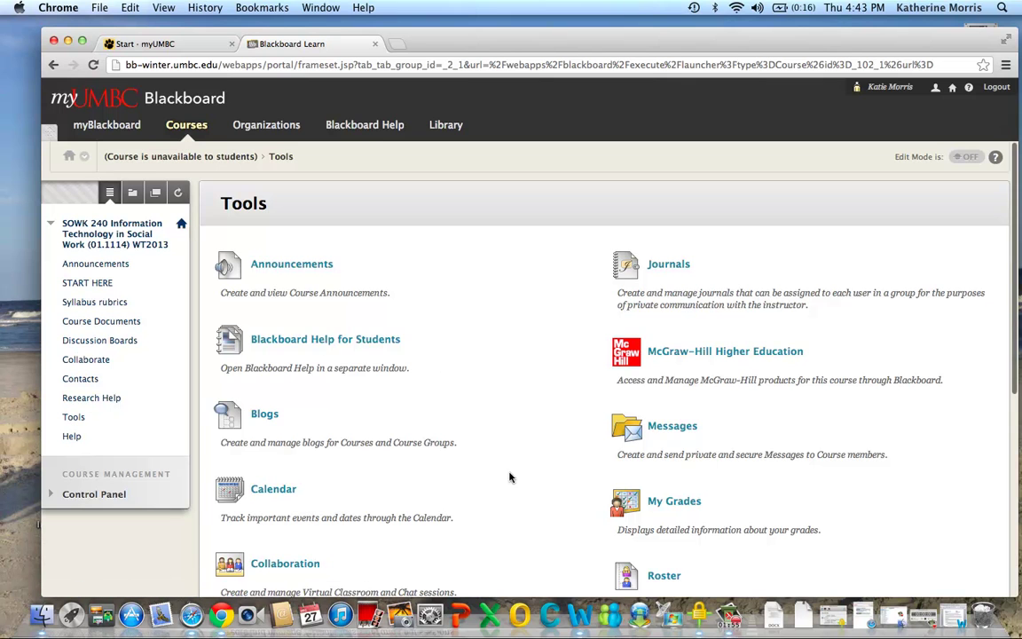
{"action": "scroll", "coordinate": [509, 477], "scroll_direction": "down", "scroll_amount": 2}
{"action": "scroll", "coordinate": [509, 478], "scroll_direction": "down", "scroll_amount": 2}
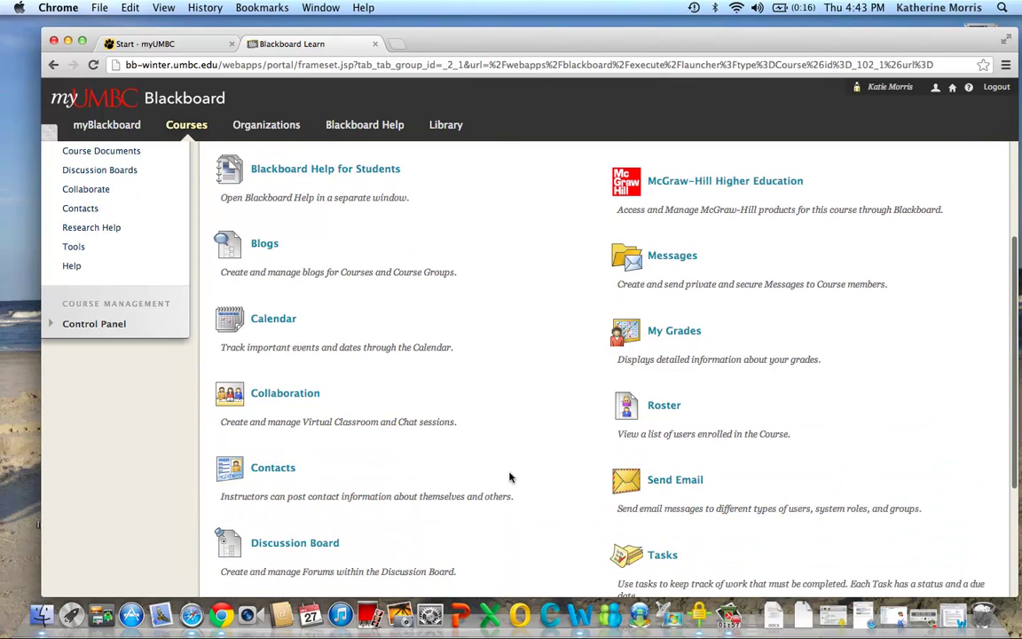
Look over the Send Email recipient options, then return to the Tools page
{"action": "left_click", "coordinate": [669, 484]}
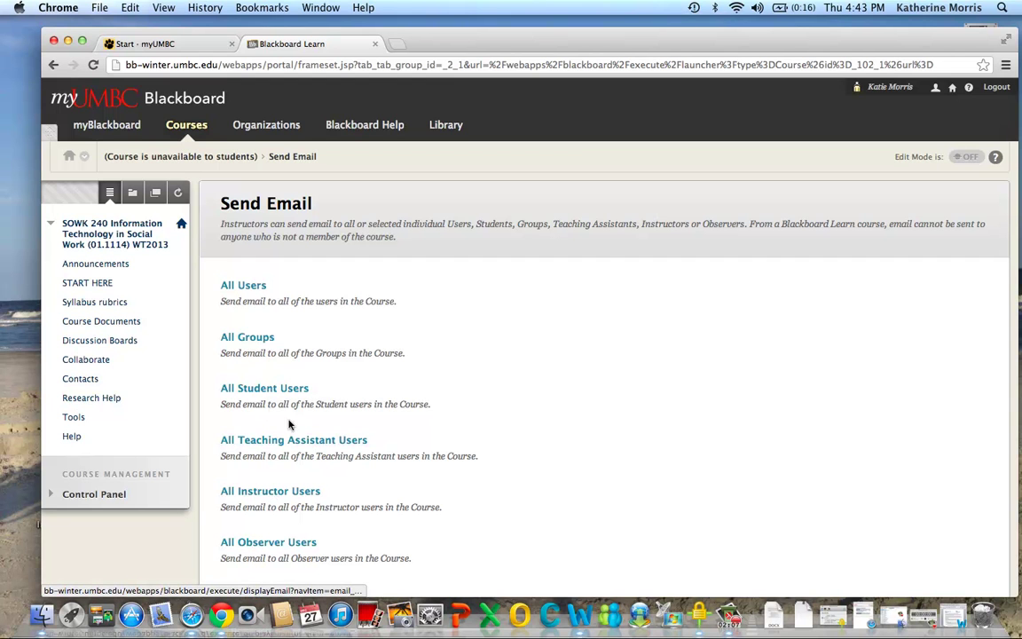
{"action": "scroll", "coordinate": [551, 527], "scroll_direction": "down", "scroll_amount": 5}
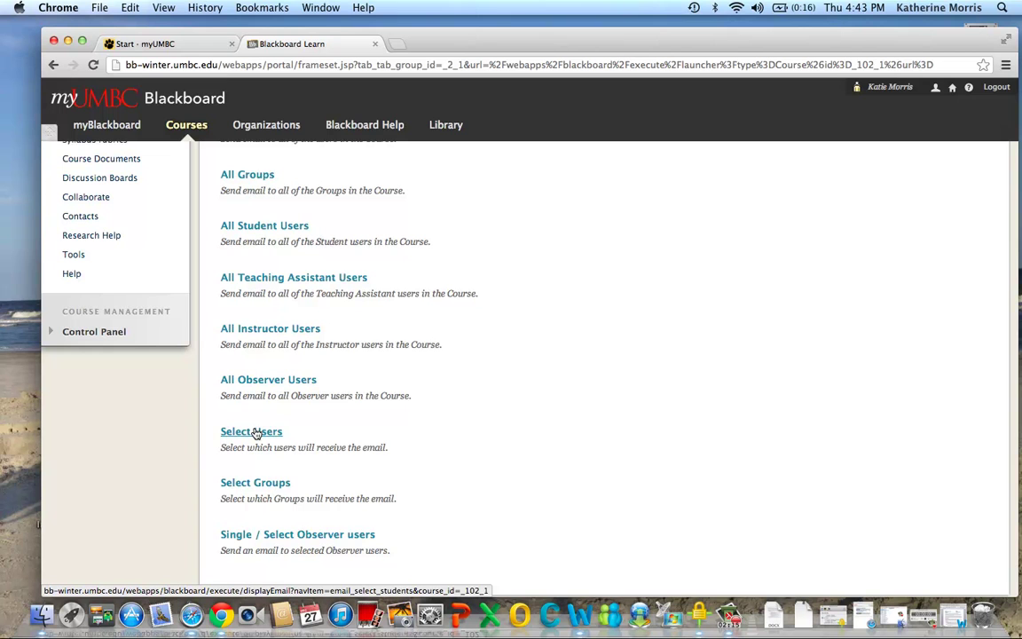
{"action": "scroll", "coordinate": [255, 432], "scroll_direction": "up", "scroll_amount": 5}
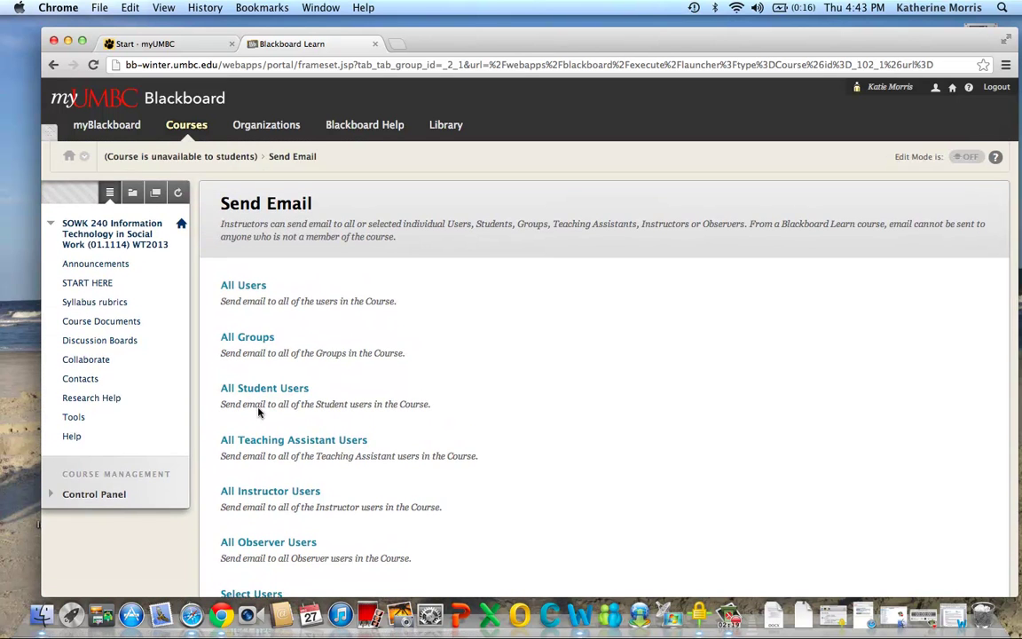
{"action": "left_click", "coordinate": [69, 417]}
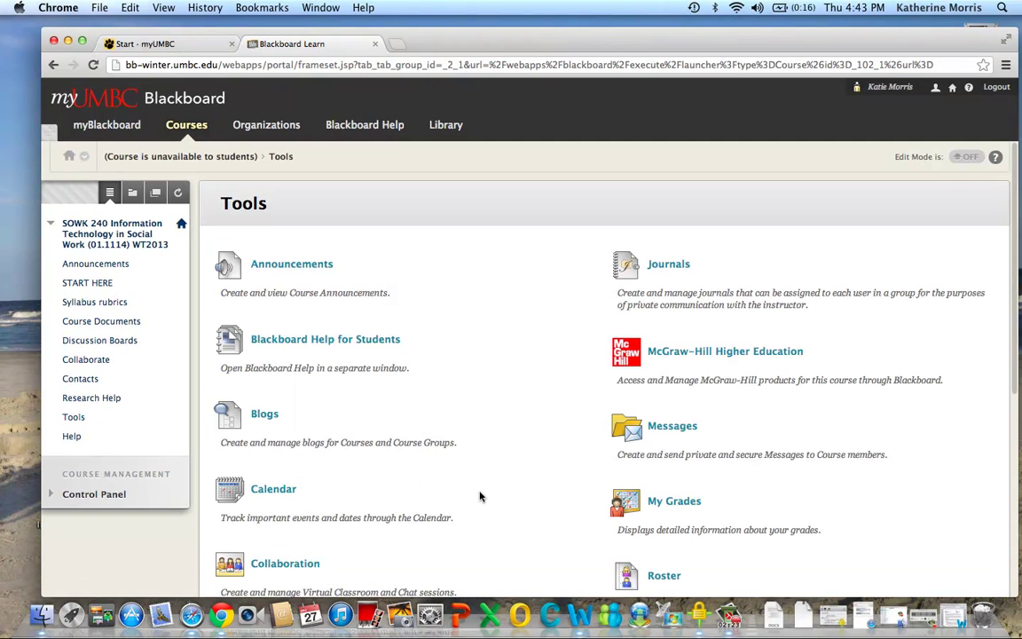
{"action": "scroll", "coordinate": [478, 495], "scroll_direction": "down", "scroll_amount": 4}
{"action": "scroll", "coordinate": [603, 364], "scroll_direction": "down", "scroll_amount": 5}
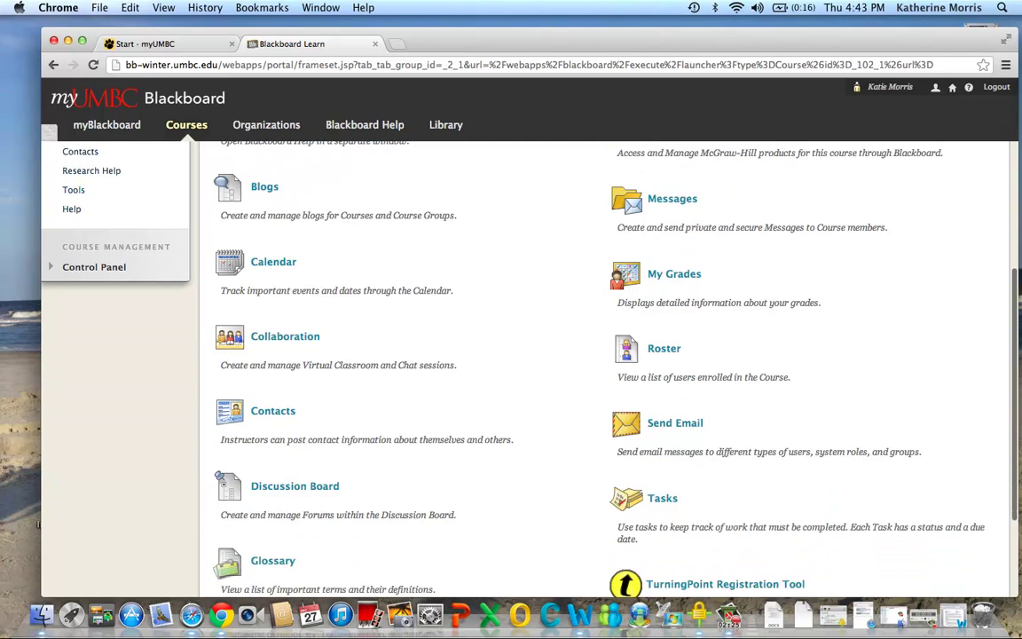
{"action": "scroll", "coordinate": [603, 363], "scroll_direction": "up", "scroll_amount": 4}
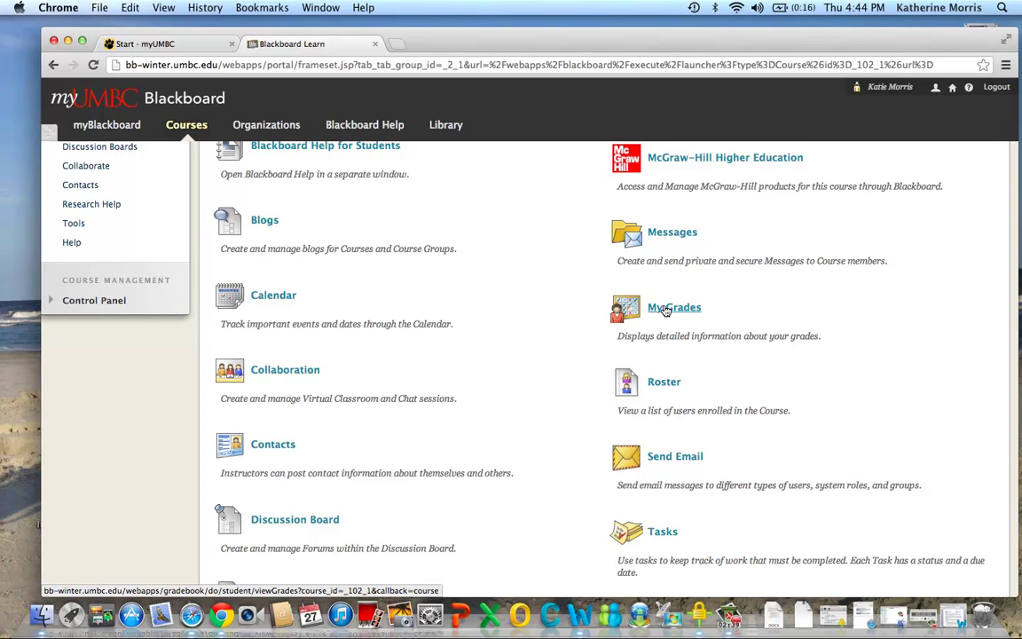
{"action": "scroll", "coordinate": [665, 310], "scroll_direction": "up", "scroll_amount": 5}
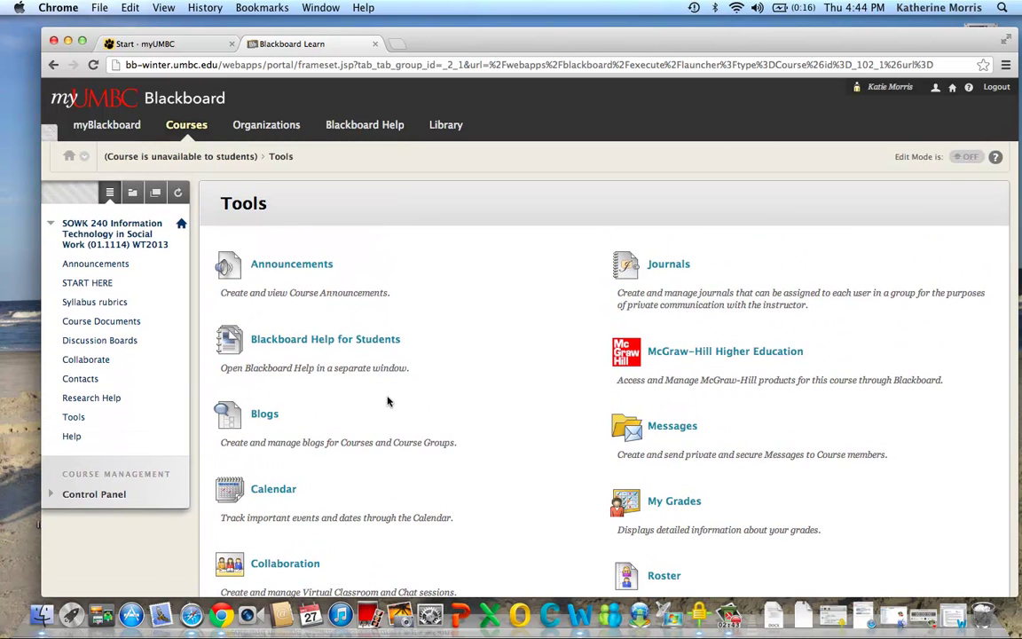
{"action": "scroll", "coordinate": [402, 483], "scroll_direction": "down", "scroll_amount": 5}
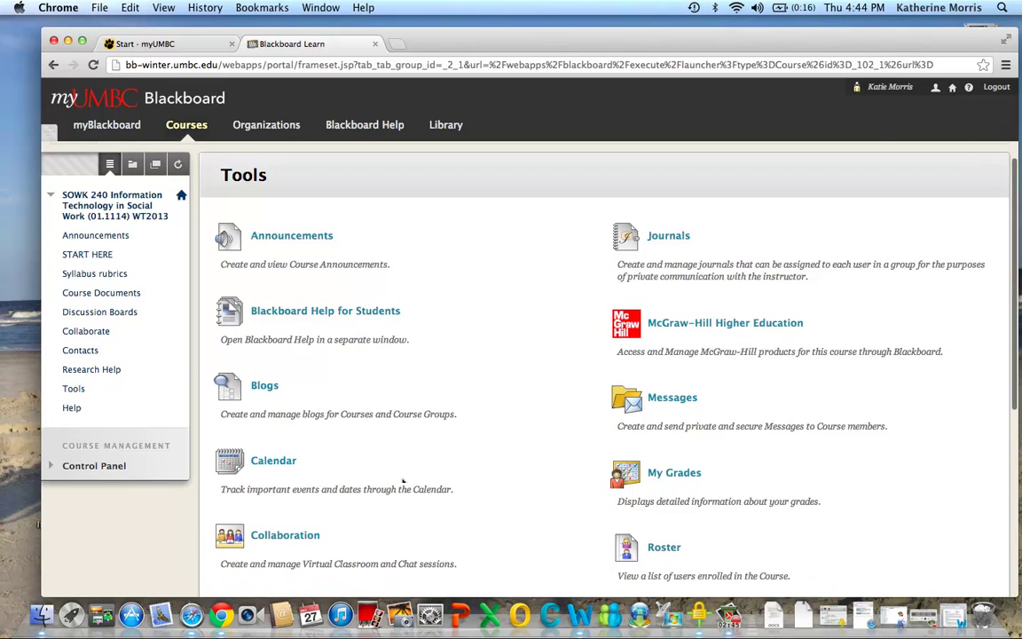
{"action": "scroll", "coordinate": [519, 355], "scroll_direction": "down", "scroll_amount": 3}
{"action": "scroll", "coordinate": [519, 355], "scroll_direction": "up", "scroll_amount": 4}
{"action": "scroll", "coordinate": [520, 354], "scroll_direction": "up", "scroll_amount": 5}
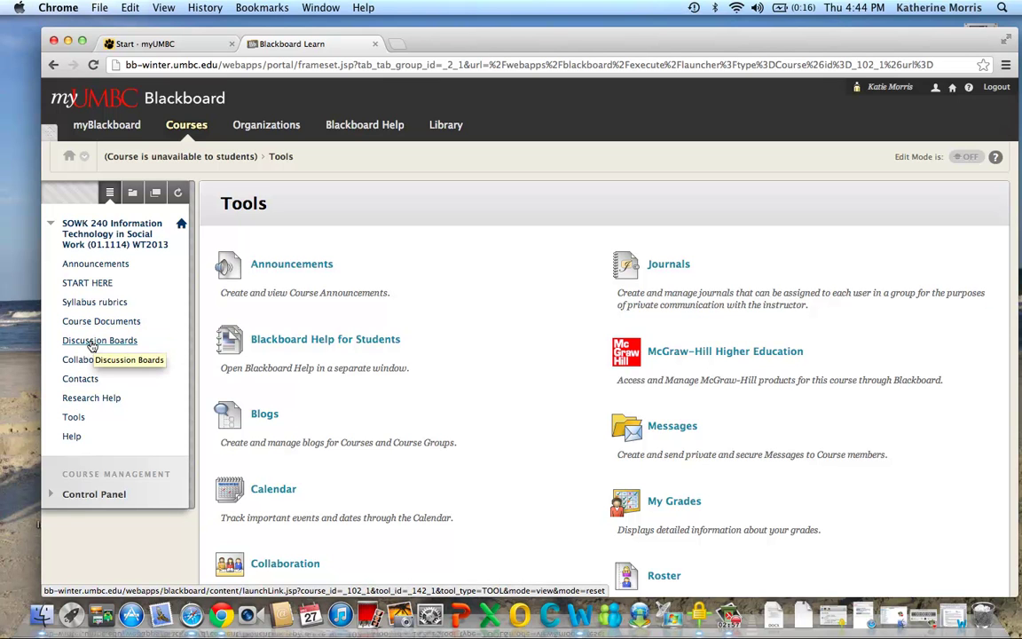
Go to Discussion Boards, open the Introductions forum's Welcome thread and read the instructor's post
{"action": "left_click", "coordinate": [93, 345]}
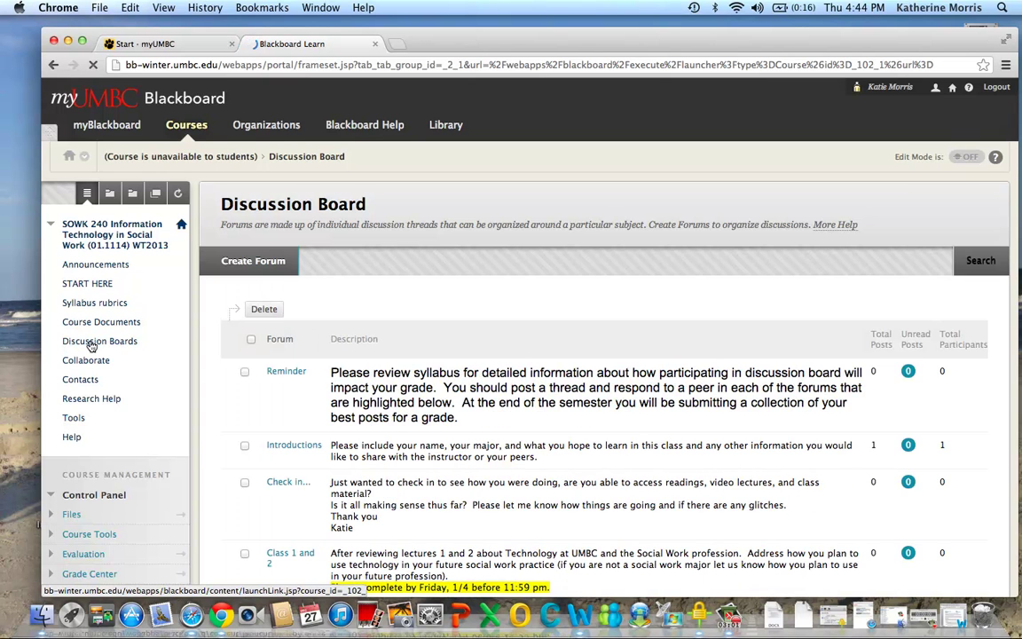
{"action": "scroll", "coordinate": [326, 281], "scroll_direction": "down", "scroll_amount": 3}
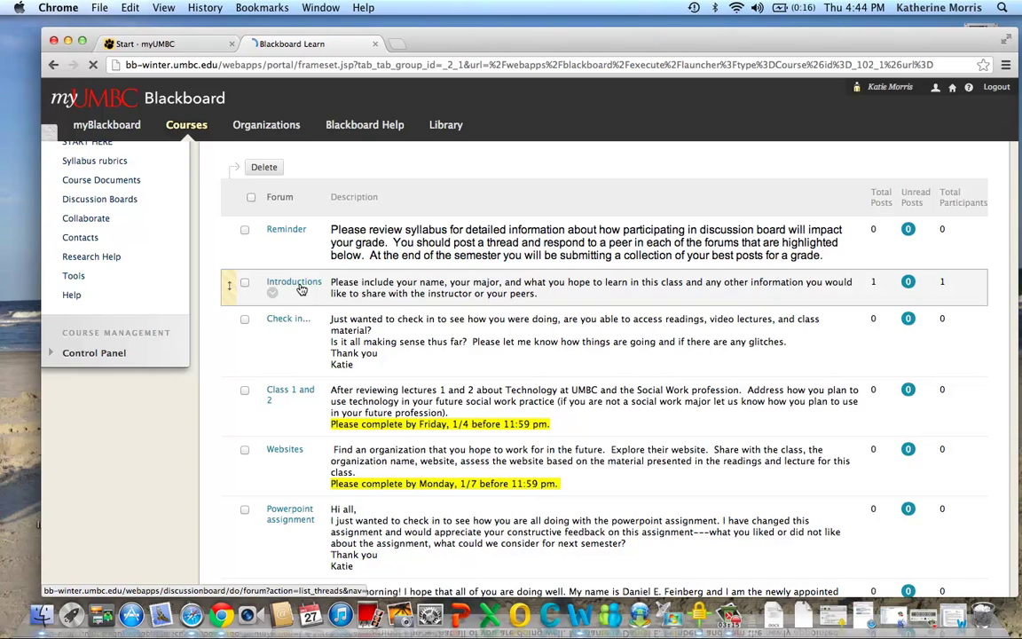
{"action": "left_click", "coordinate": [293, 282]}
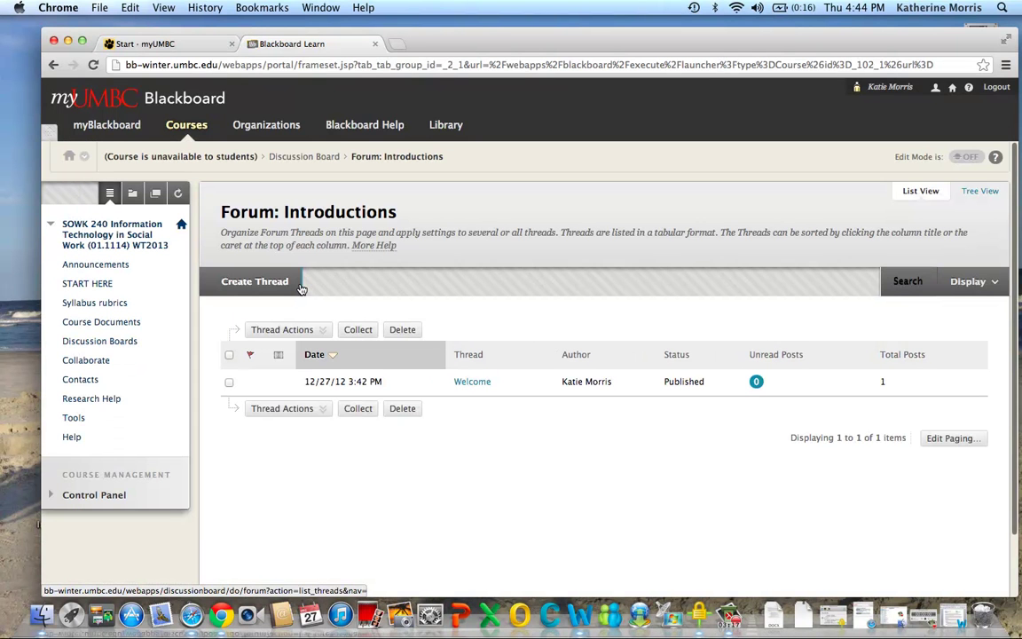
{"action": "left_click", "coordinate": [471, 382]}
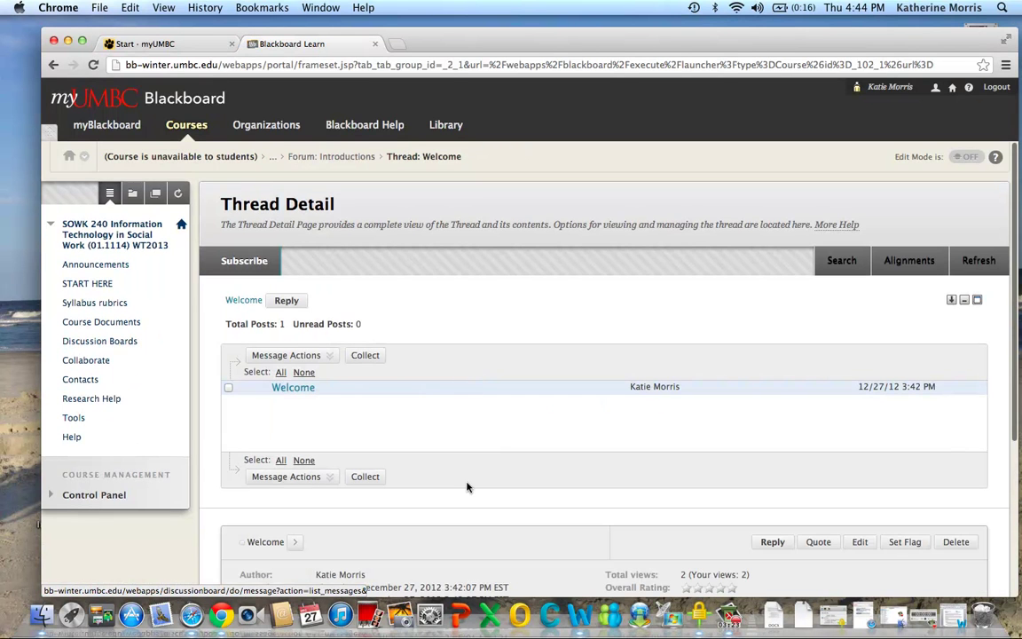
{"action": "scroll", "coordinate": [468, 483], "scroll_direction": "down", "scroll_amount": 2}
{"action": "scroll", "coordinate": [603, 354], "scroll_direction": "down", "scroll_amount": 5}
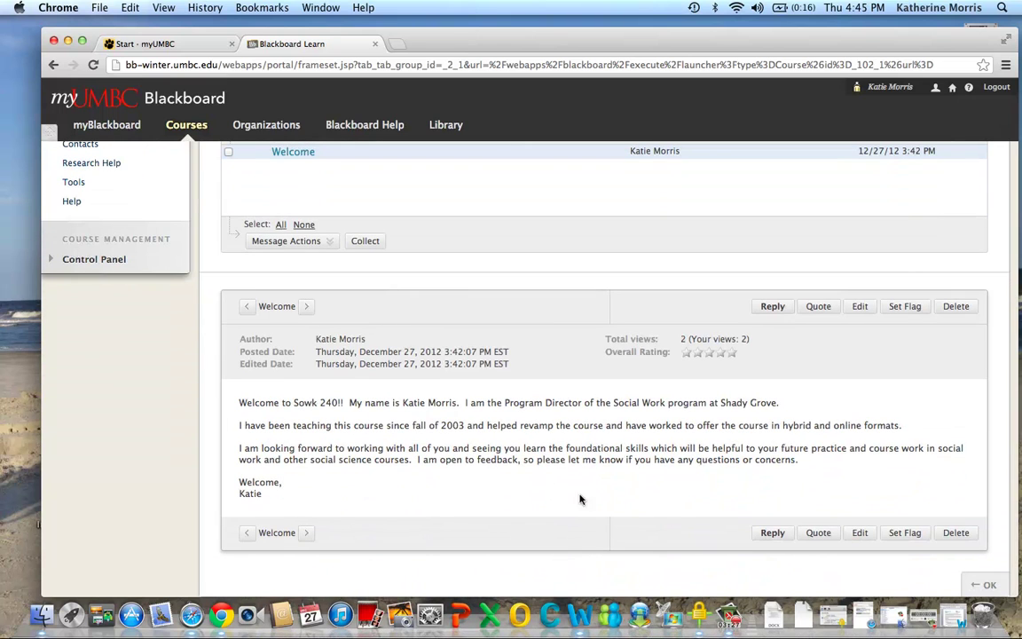
Reply 'Thanks for letting me know' to the Welcome thread
{"action": "left_click", "coordinate": [772, 532]}
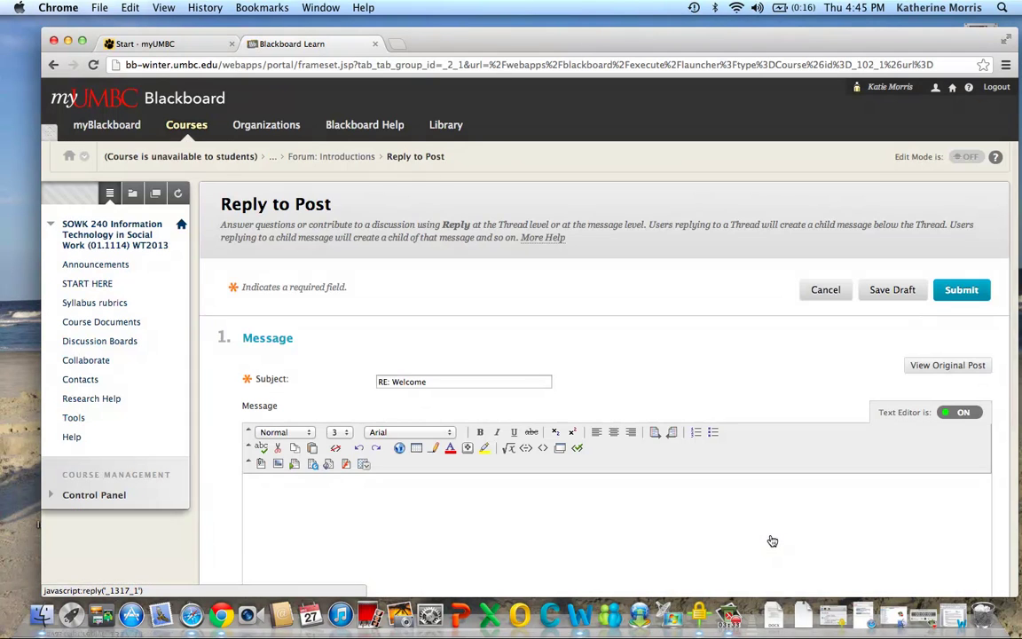
{"action": "scroll", "coordinate": [769, 540], "scroll_direction": "down", "scroll_amount": 1}
{"action": "left_click", "coordinate": [410, 453]}
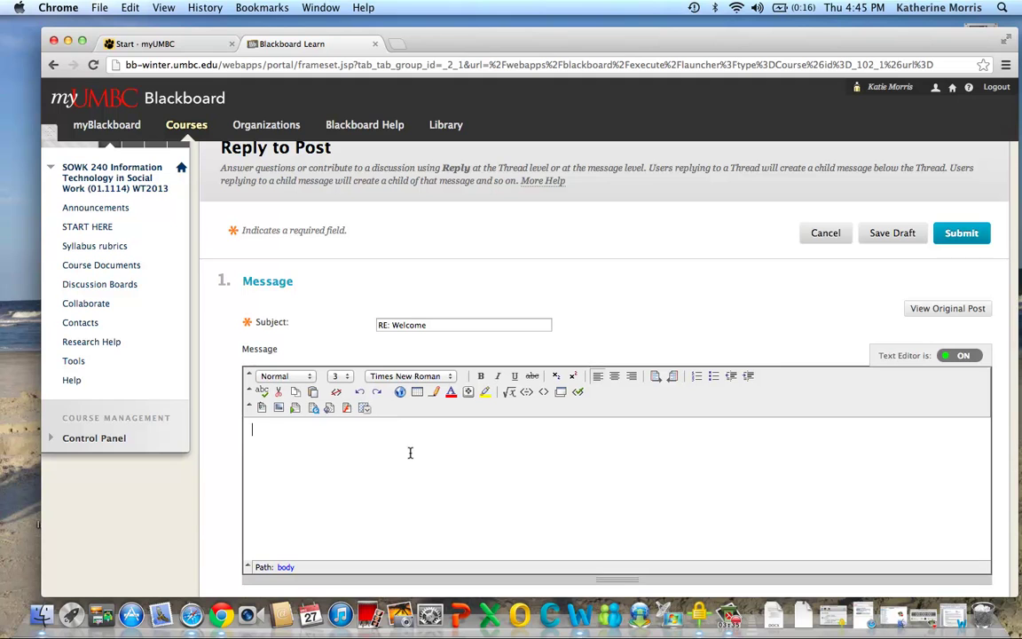
{"action": "type", "text": "Thanks for letting me know"}
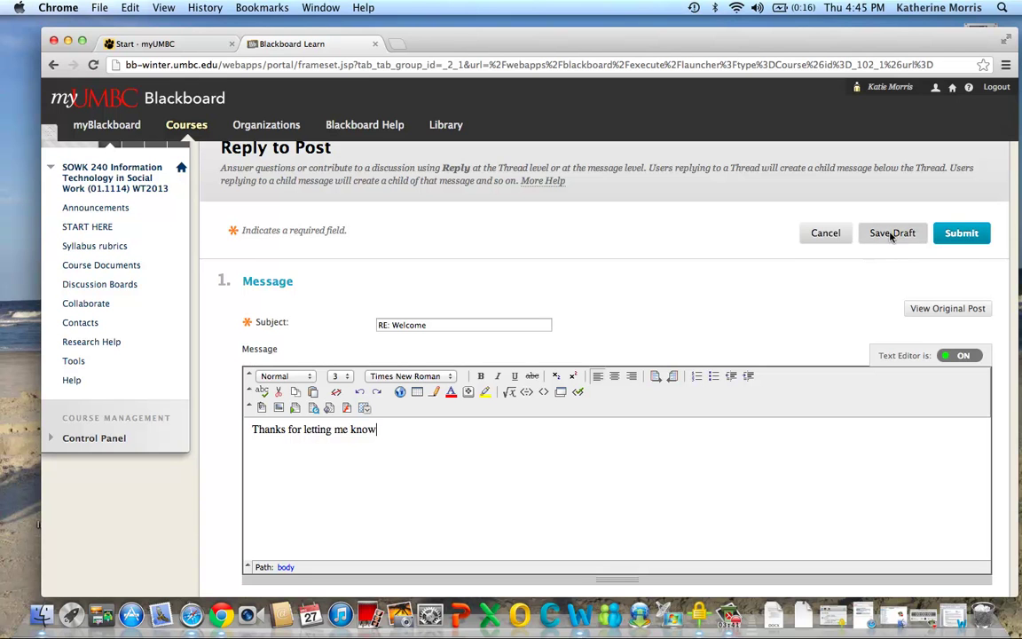
{"action": "left_click", "coordinate": [951, 236]}
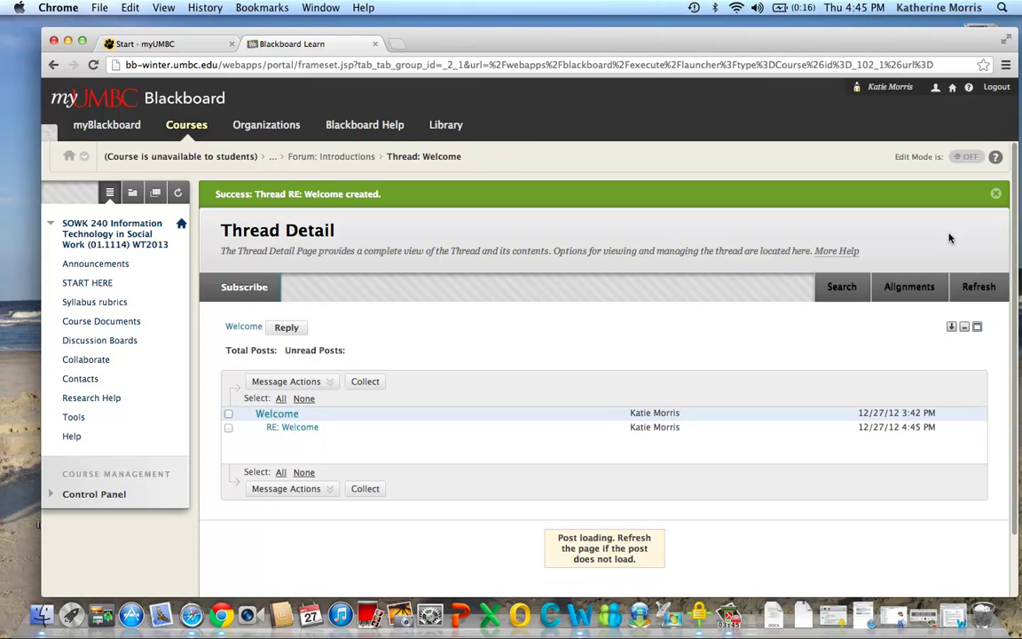
{"action": "scroll", "coordinate": [948, 238], "scroll_direction": "down", "scroll_amount": 2}
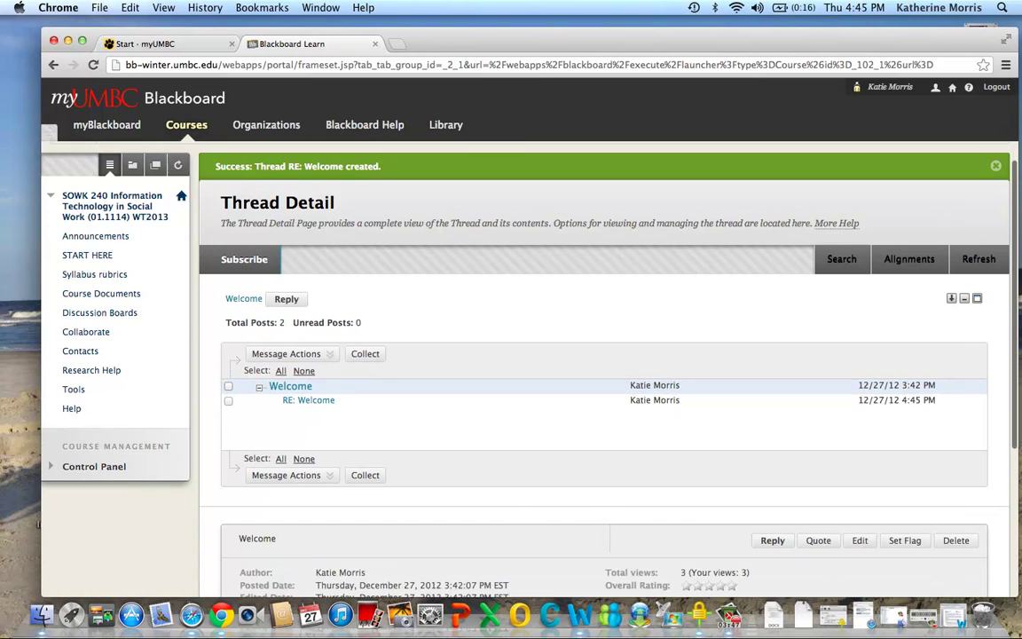
{"action": "scroll", "coordinate": [949, 237], "scroll_direction": "up", "scroll_amount": 2}
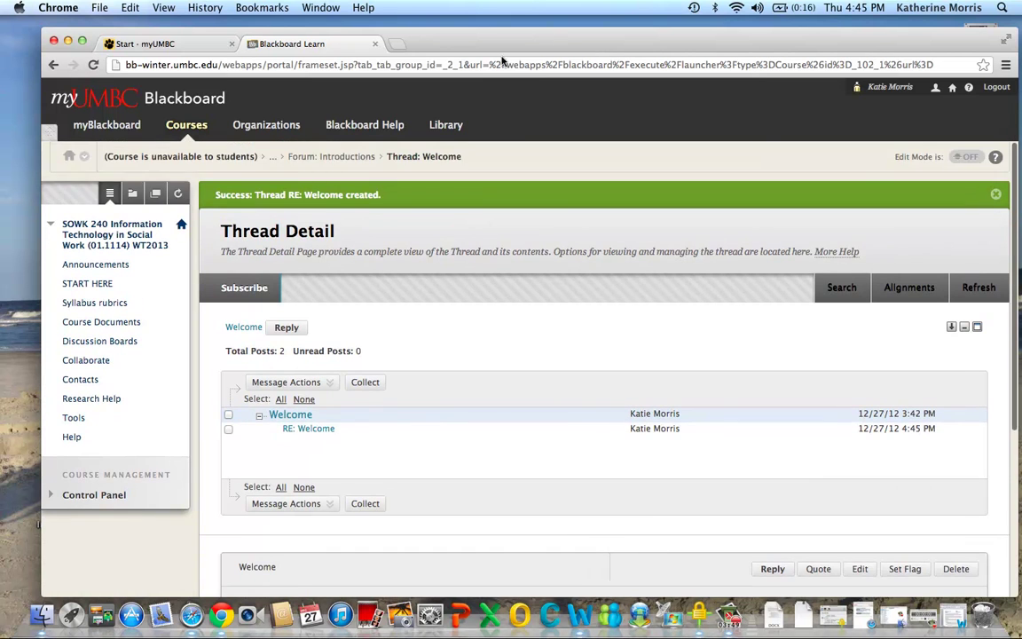
Post a new Introductions thread with an 'Intro by' subject naming the student and message 'Tytiojojho'
{"action": "left_click", "coordinate": [331, 157]}
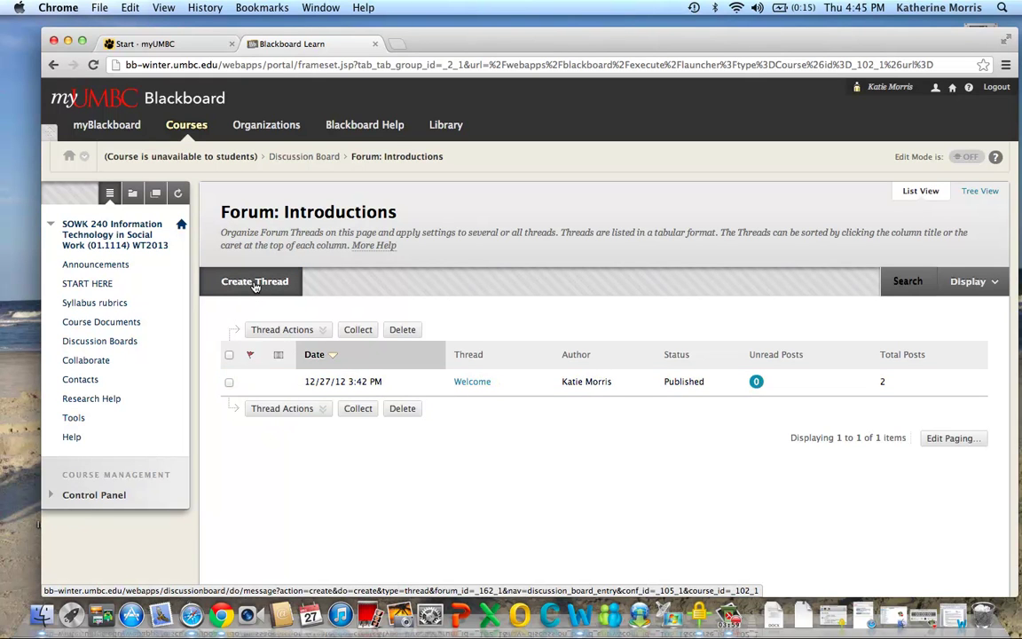
{"action": "left_click", "coordinate": [255, 282]}
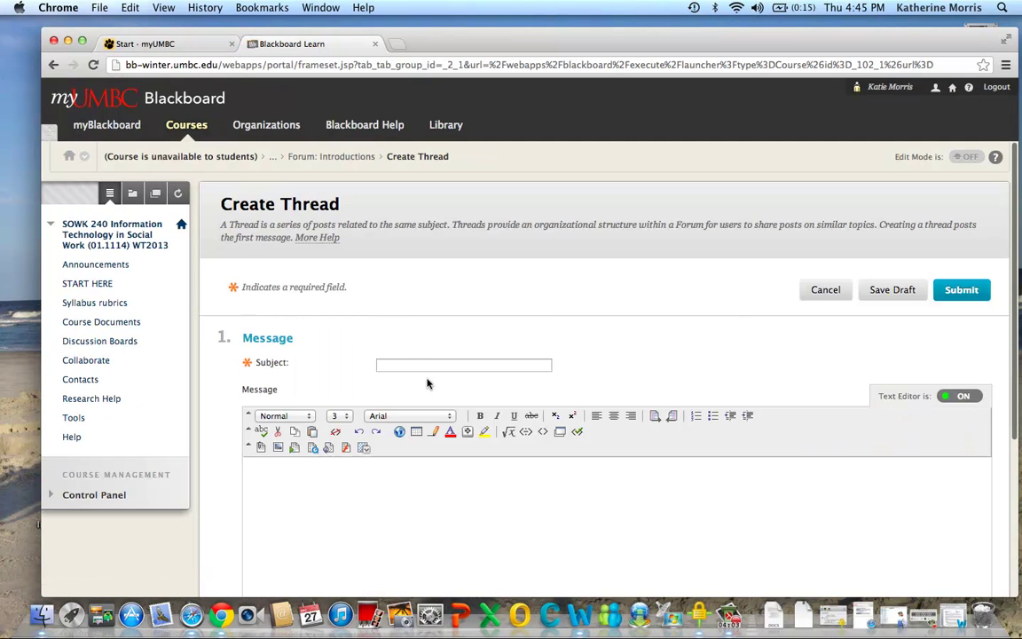
{"action": "left_click", "coordinate": [413, 364]}
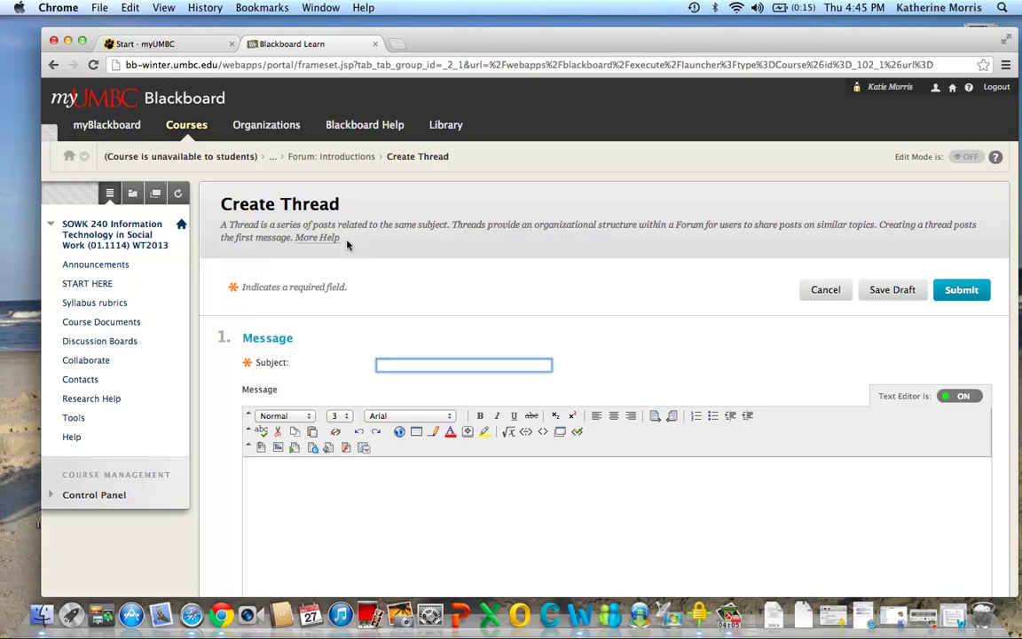
{"action": "left_click", "coordinate": [303, 486]}
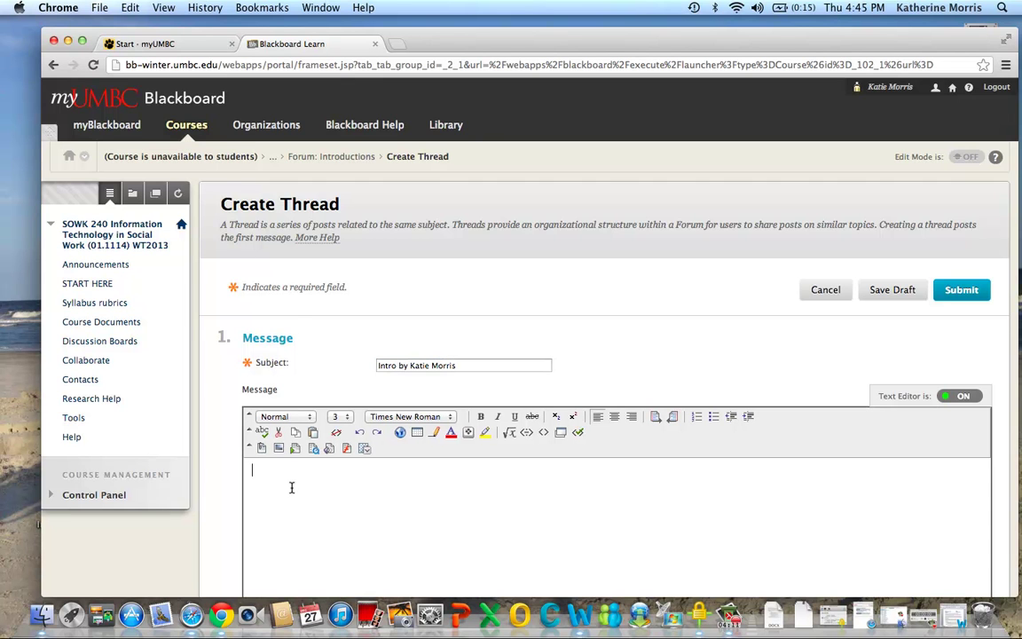
{"action": "type", "text": "Tytiojojho"}
{"action": "scroll", "coordinate": [677, 344], "scroll_direction": "down", "scroll_amount": 2}
{"action": "scroll", "coordinate": [677, 344], "scroll_direction": "down", "scroll_amount": 1}
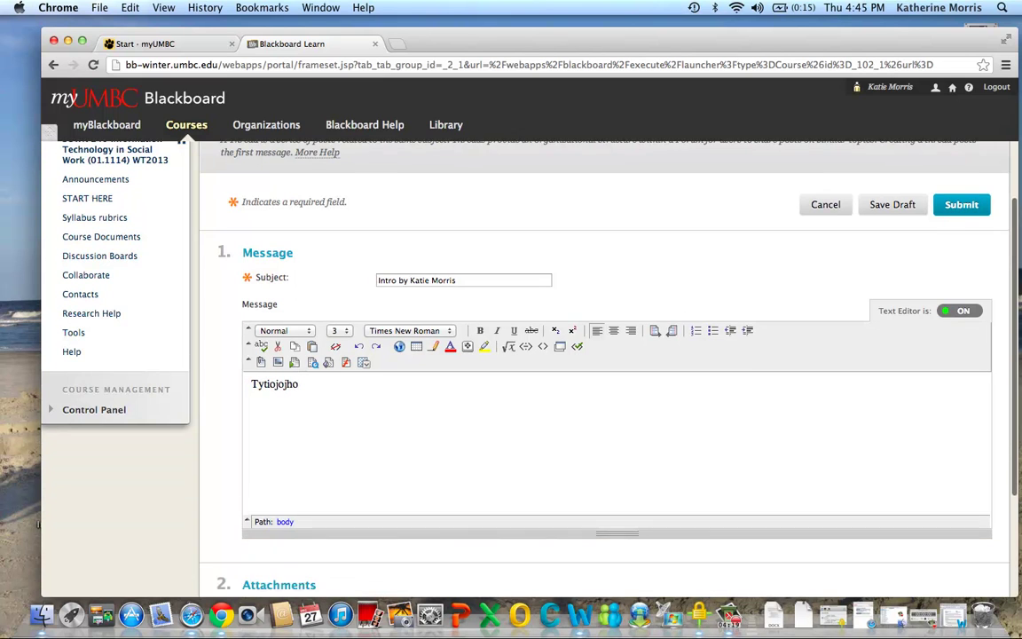
{"action": "scroll", "coordinate": [263, 378], "scroll_direction": "up", "scroll_amount": 1}
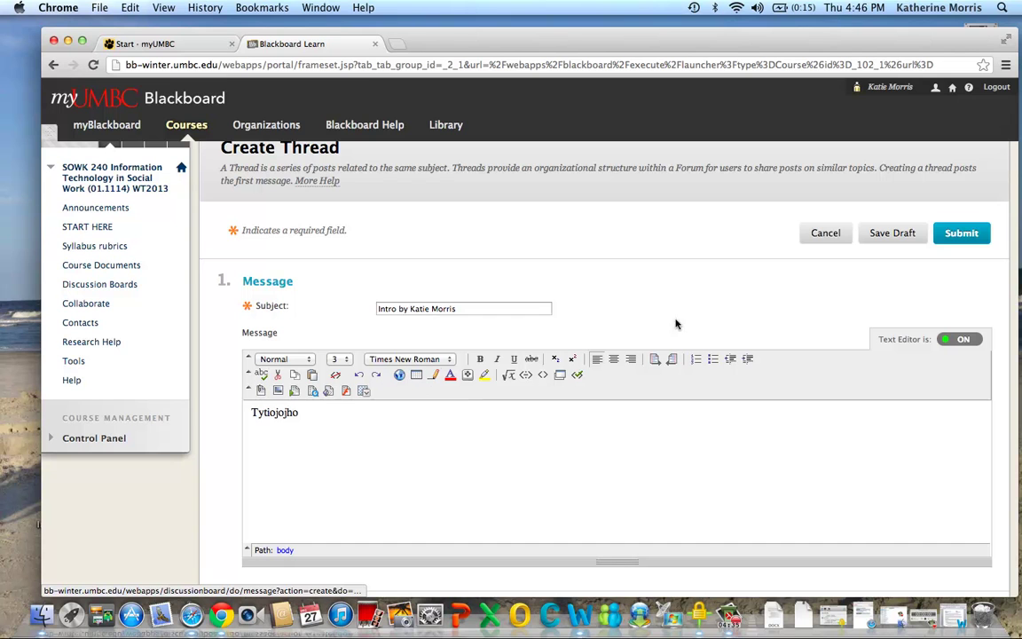
{"action": "left_click", "coordinate": [959, 234]}
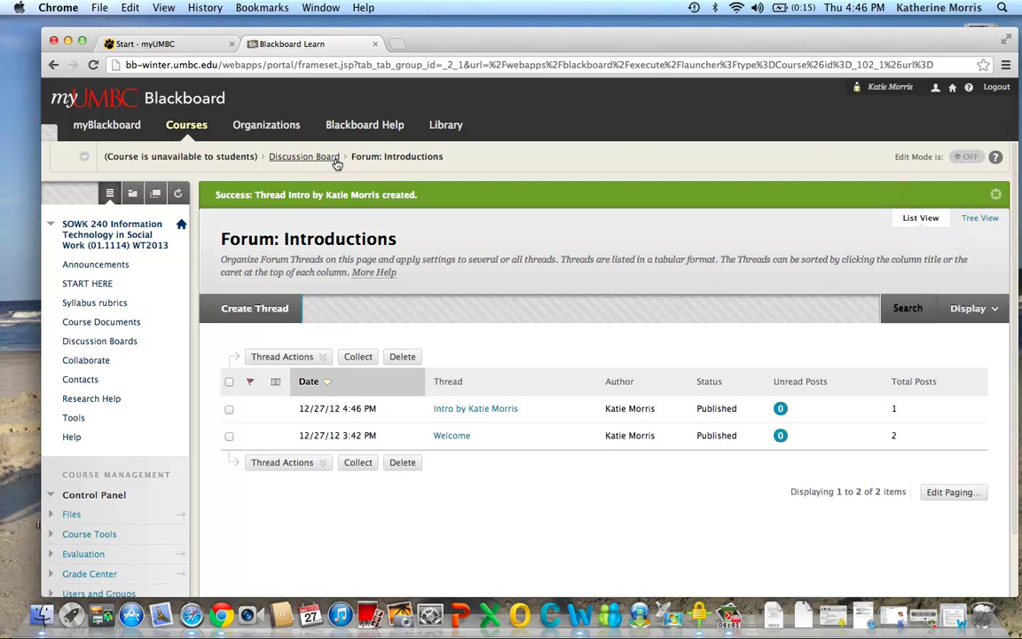
Return to the Discussion Board forum list, where Introductions shows 3 posts
{"action": "left_click", "coordinate": [318, 160]}
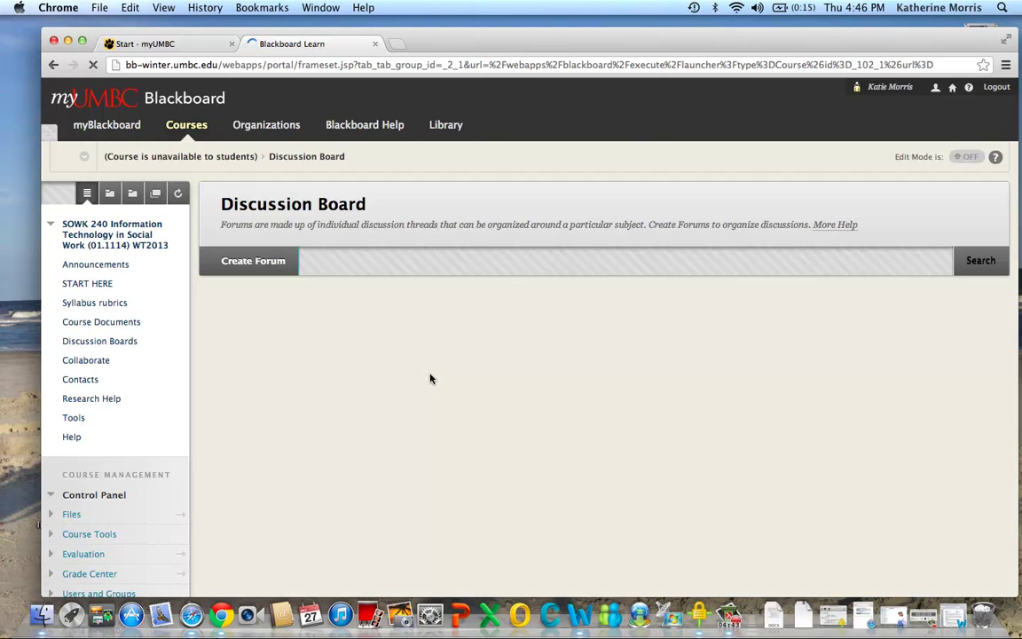
{"action": "scroll", "coordinate": [230, 391], "scroll_direction": "down", "scroll_amount": 3}
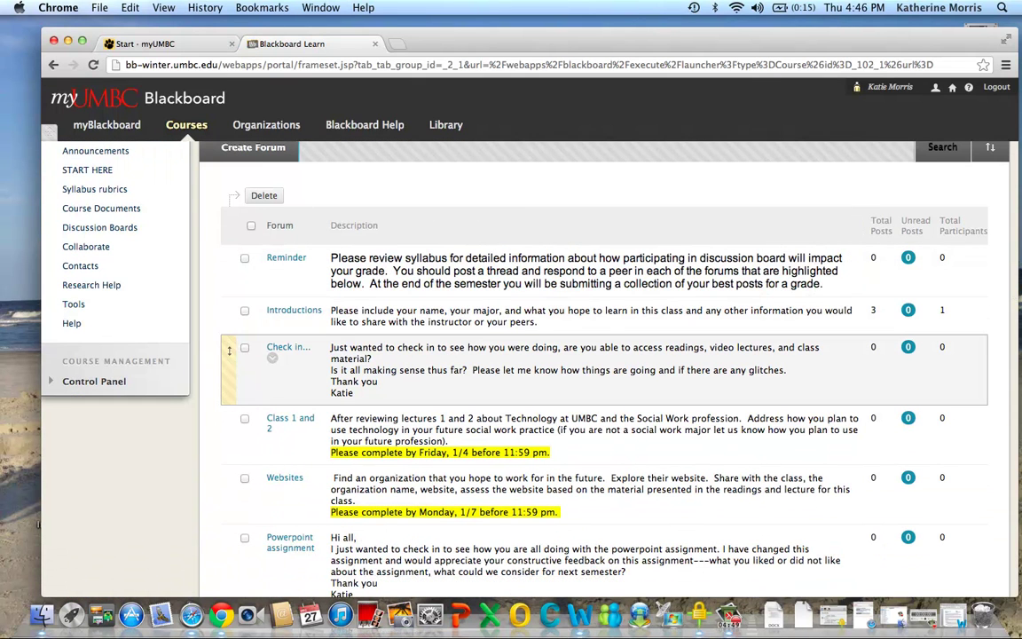
{"action": "scroll", "coordinate": [229, 350], "scroll_direction": "up", "scroll_amount": 3}
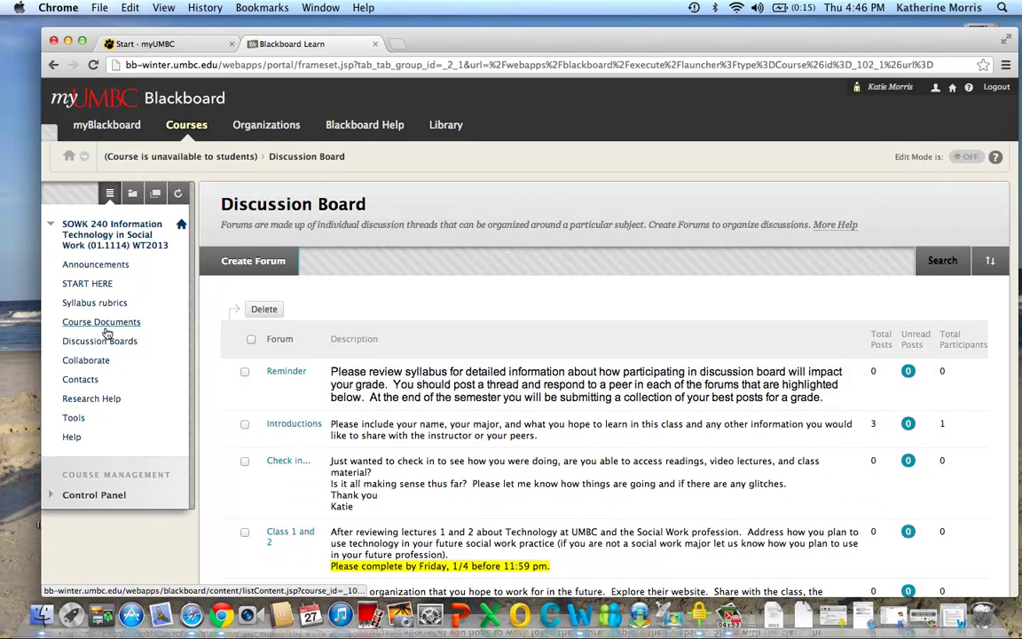
From the START HERE page, open the ASSIGNMENTS folder
{"action": "left_click", "coordinate": [85, 284]}
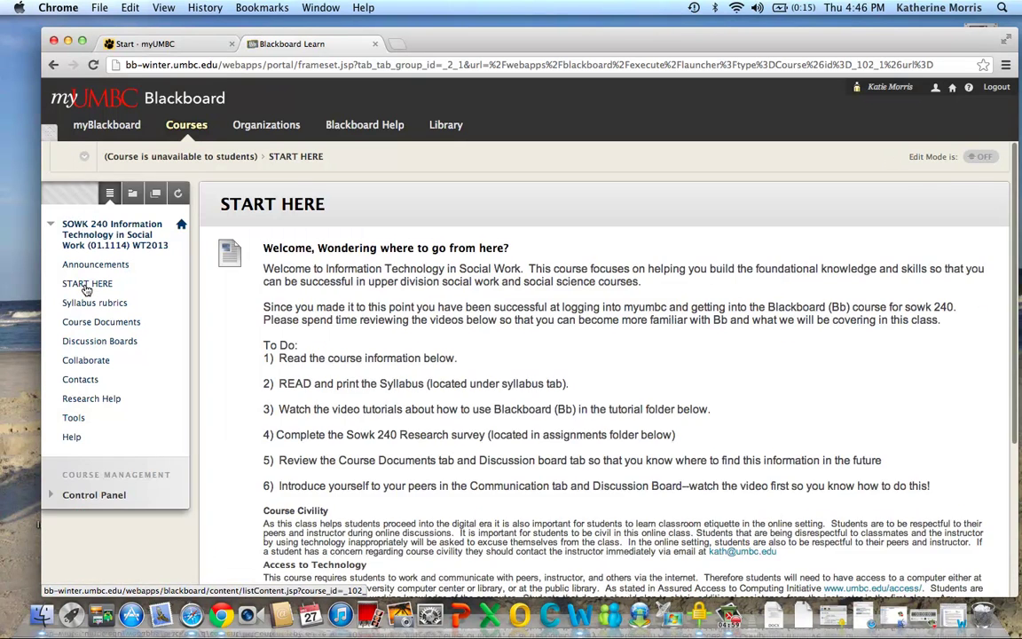
{"action": "scroll", "coordinate": [86, 289], "scroll_direction": "down", "scroll_amount": 5}
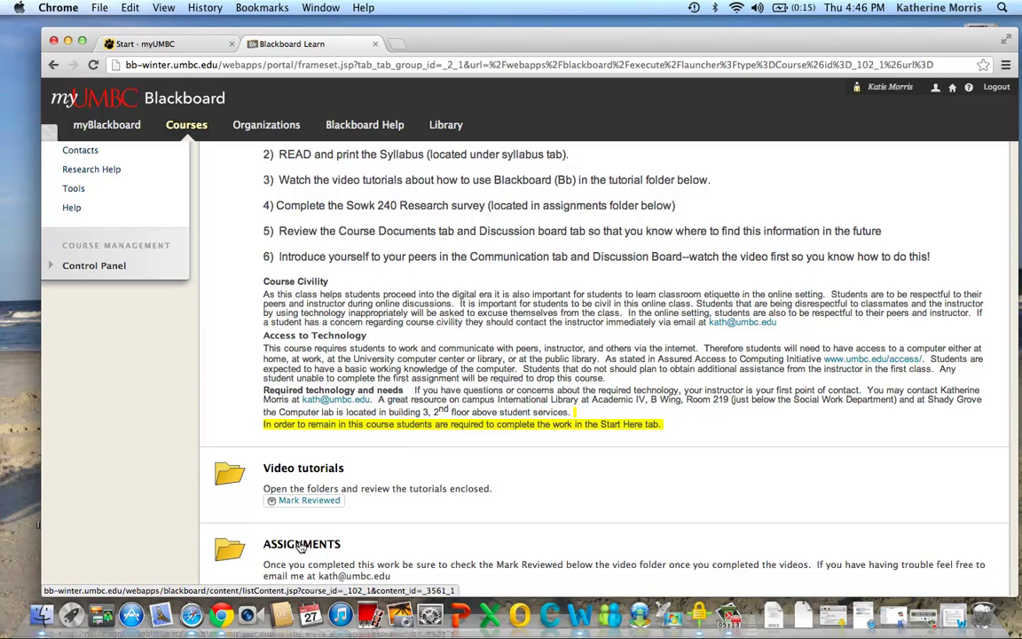
{"action": "left_click", "coordinate": [302, 546]}
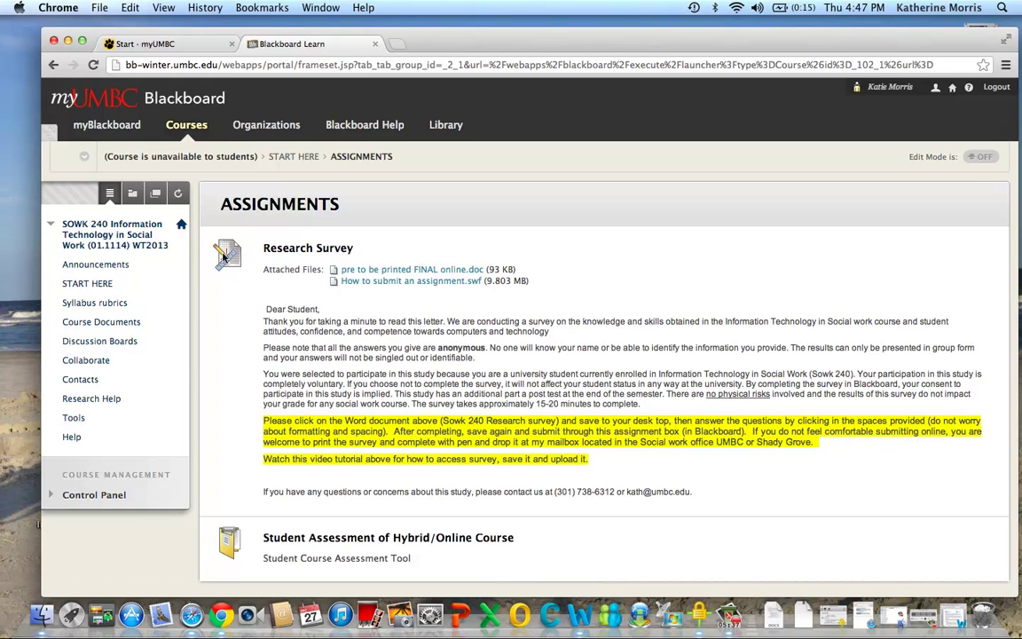
Open the Research Survey assignment and scroll down to its Assignment Materials section
{"action": "left_click", "coordinate": [299, 251]}
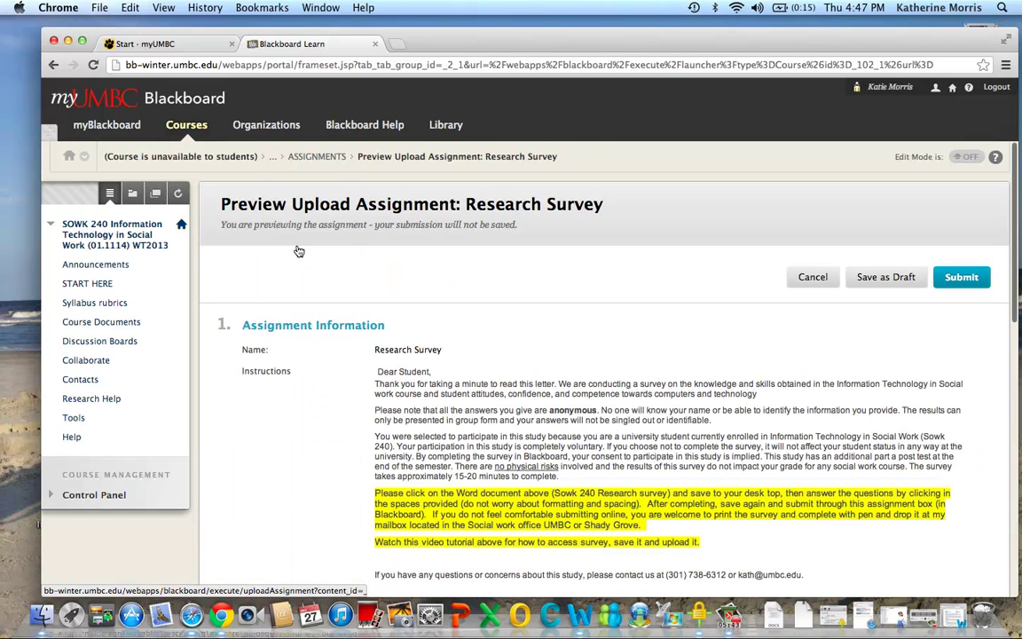
{"action": "scroll", "coordinate": [299, 254], "scroll_direction": "down", "scroll_amount": 3}
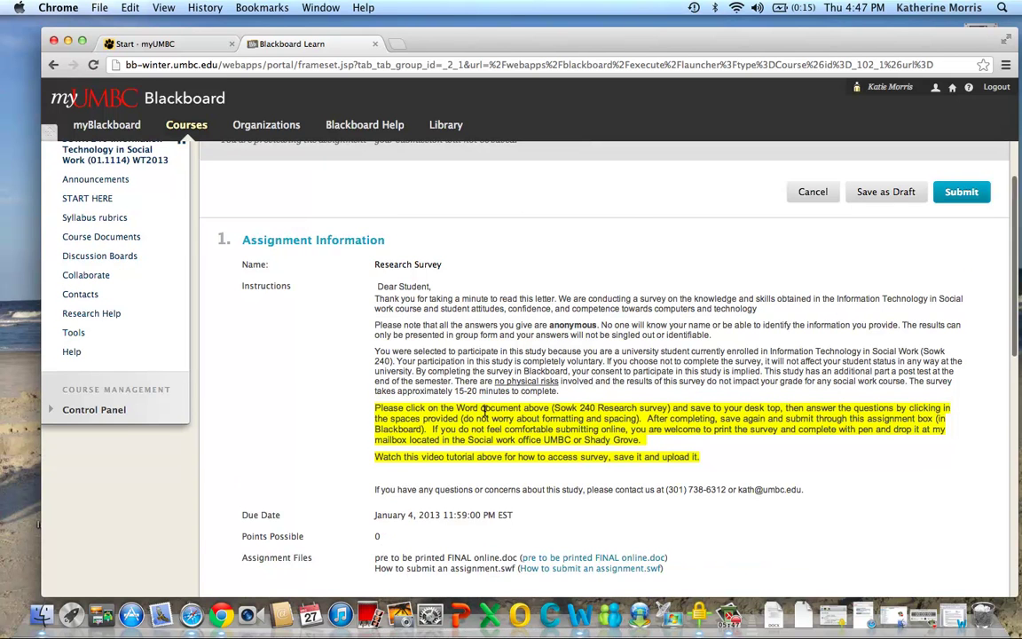
{"action": "scroll", "coordinate": [484, 410], "scroll_direction": "down", "scroll_amount": 2}
{"action": "scroll", "coordinate": [417, 335], "scroll_direction": "down", "scroll_amount": 5}
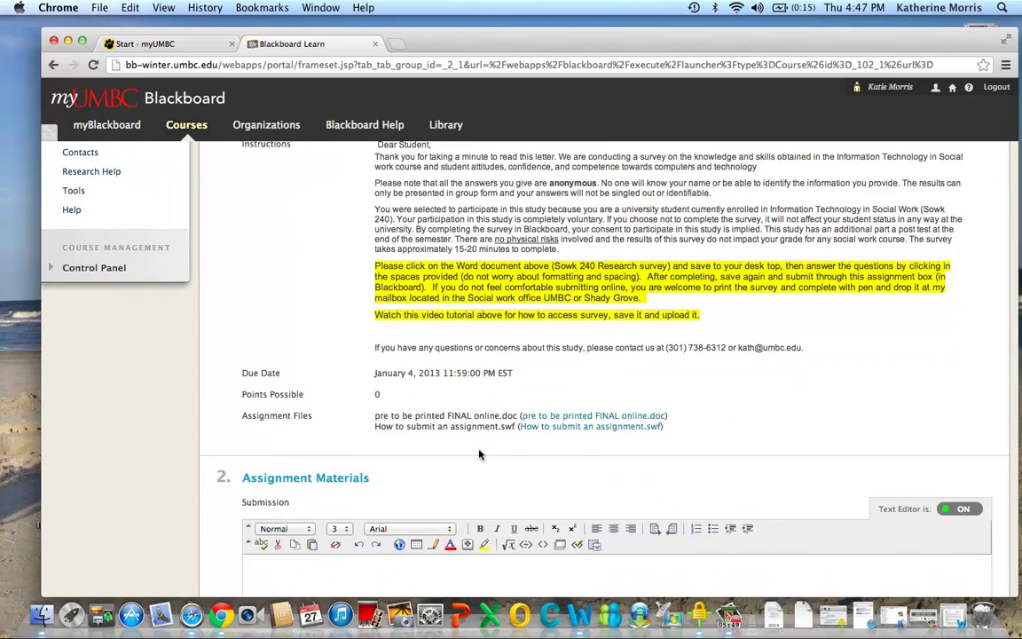
{"action": "scroll", "coordinate": [478, 454], "scroll_direction": "down", "scroll_amount": 6}
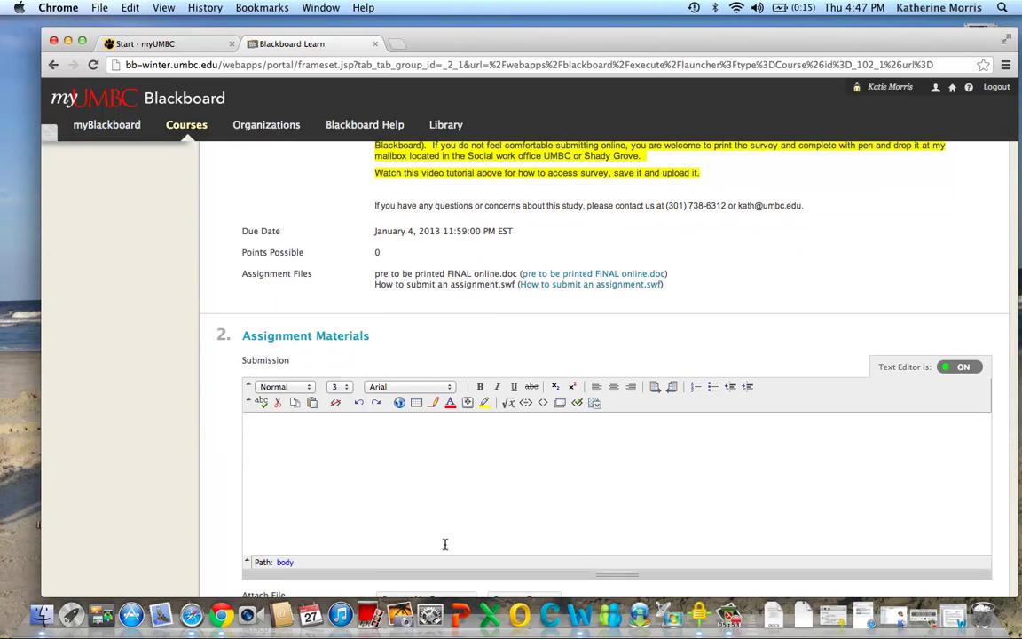
Download 'pre to be printed FINAL online.doc', open it in Word, and return to Blackboard
{"action": "left_click", "coordinate": [598, 274]}
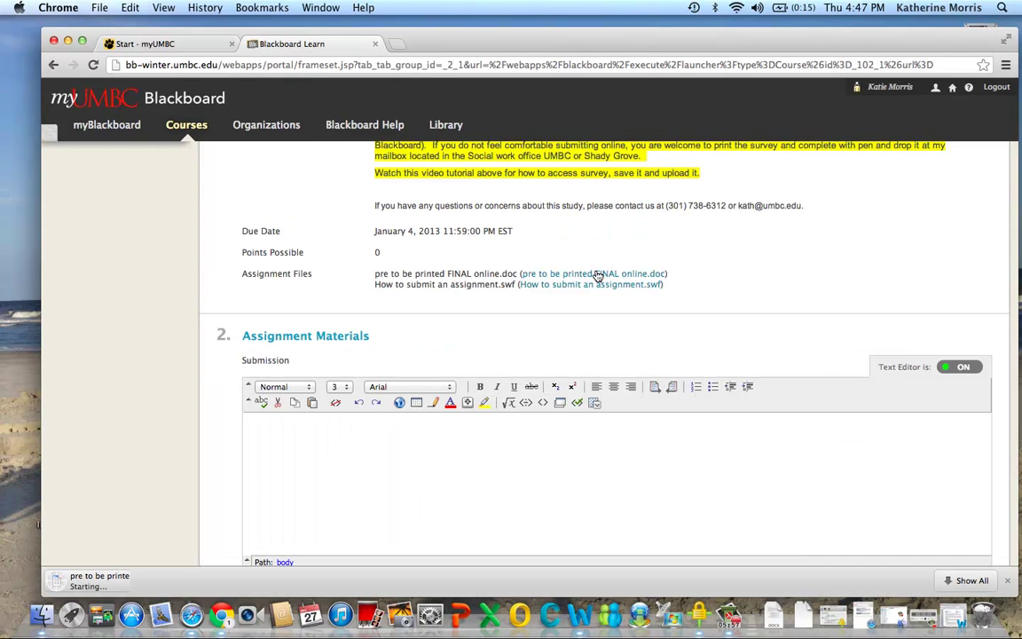
{"action": "left_click", "coordinate": [140, 580]}
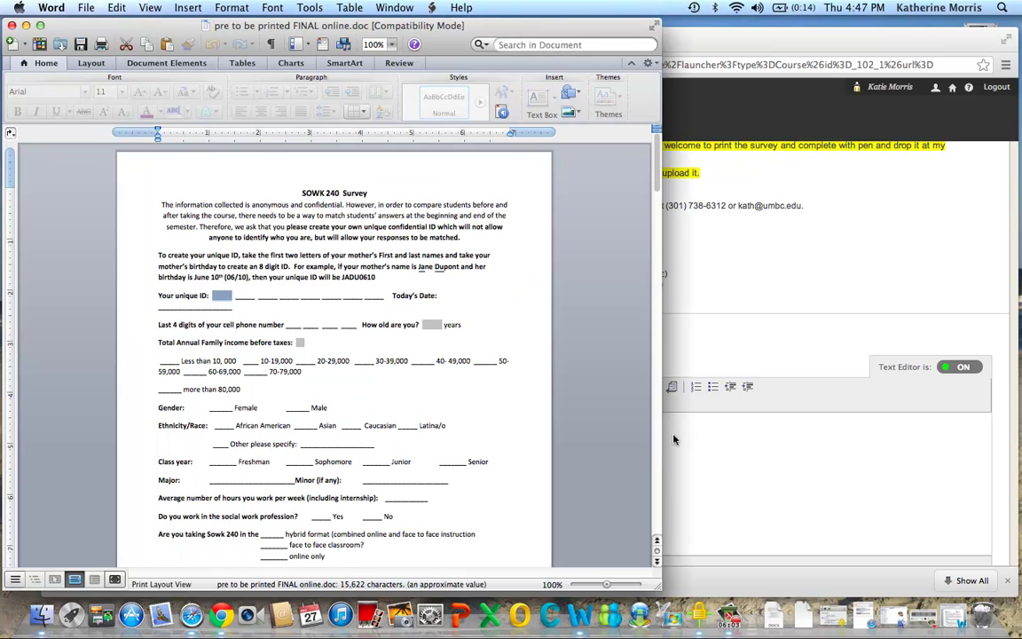
{"action": "left_click", "coordinate": [705, 445]}
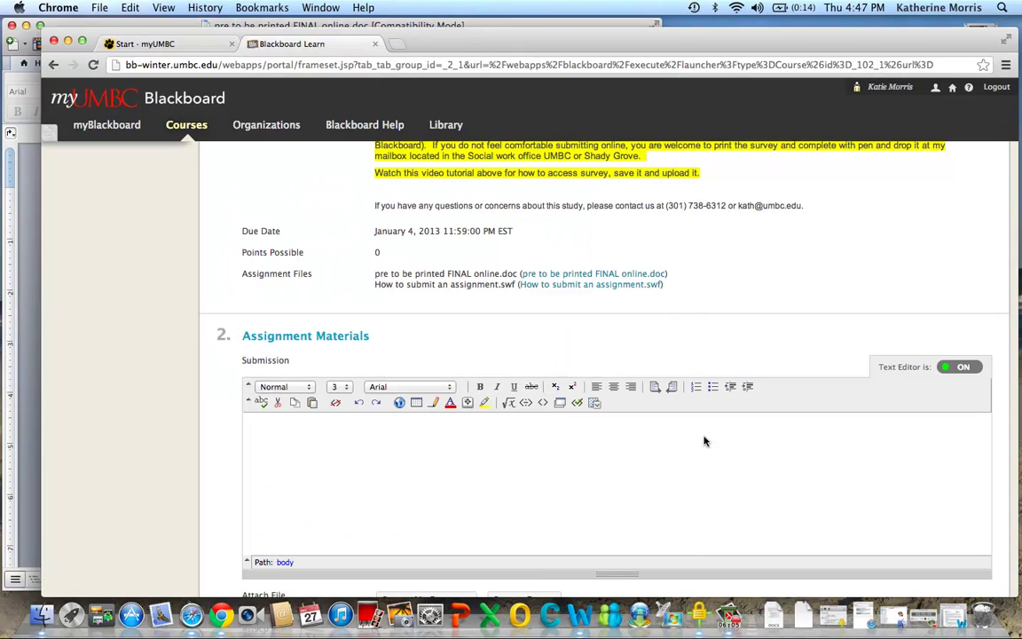
Enter a one-line statement of the student's name in the Submission box
{"action": "left_click", "coordinate": [335, 441]}
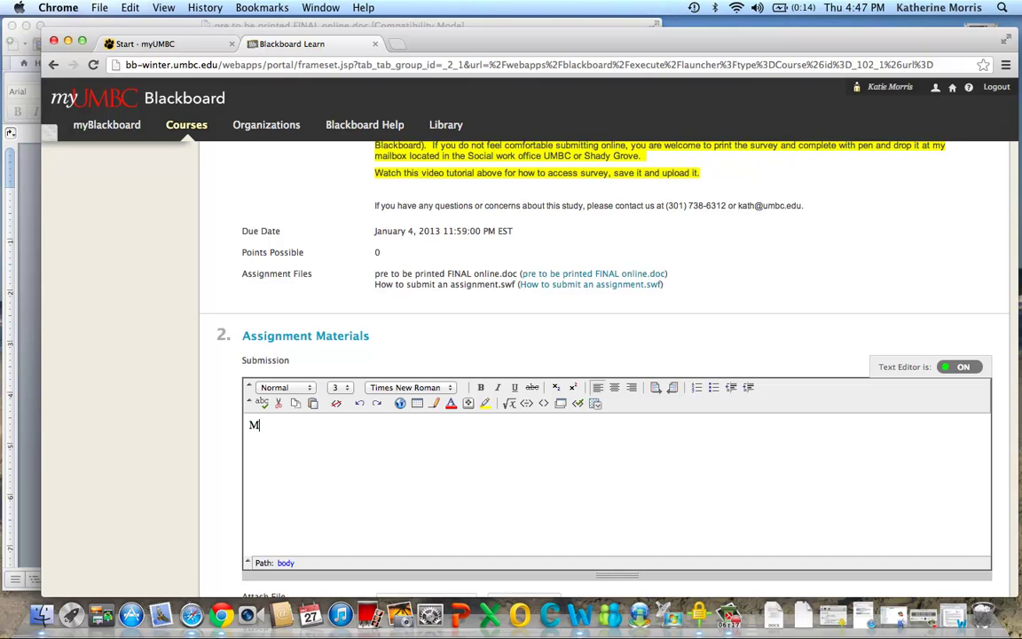
{"action": "type", "text": "y n ame"}
{"action": "key", "text": "BackSpace"}
{"action": "key", "text": "BackSpace"}
{"action": "key", "text": "BackSpace"}
{"action": "key", "text": "BackSpace"}
{"action": "key", "text": "BackSpace"}
{"action": "scroll", "coordinate": [792, 328], "scroll_direction": "down", "scroll_amount": 1}
{"action": "scroll", "coordinate": [792, 328], "scroll_direction": "down", "scroll_amount": 2}
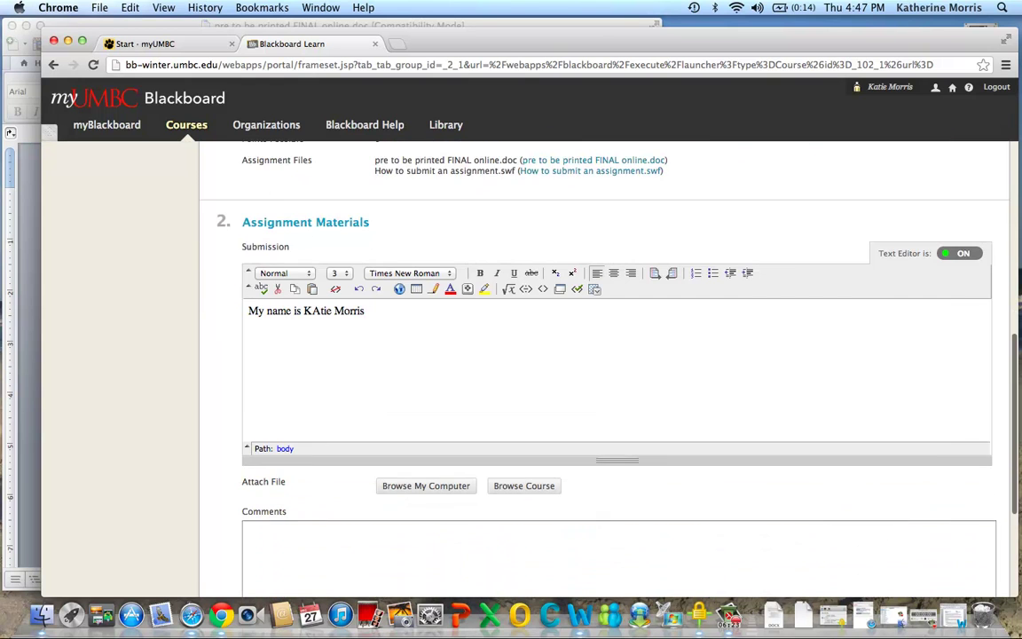
Attach the Winter 13 online syllabus file and submit the Research Survey
{"action": "left_click", "coordinate": [428, 487]}
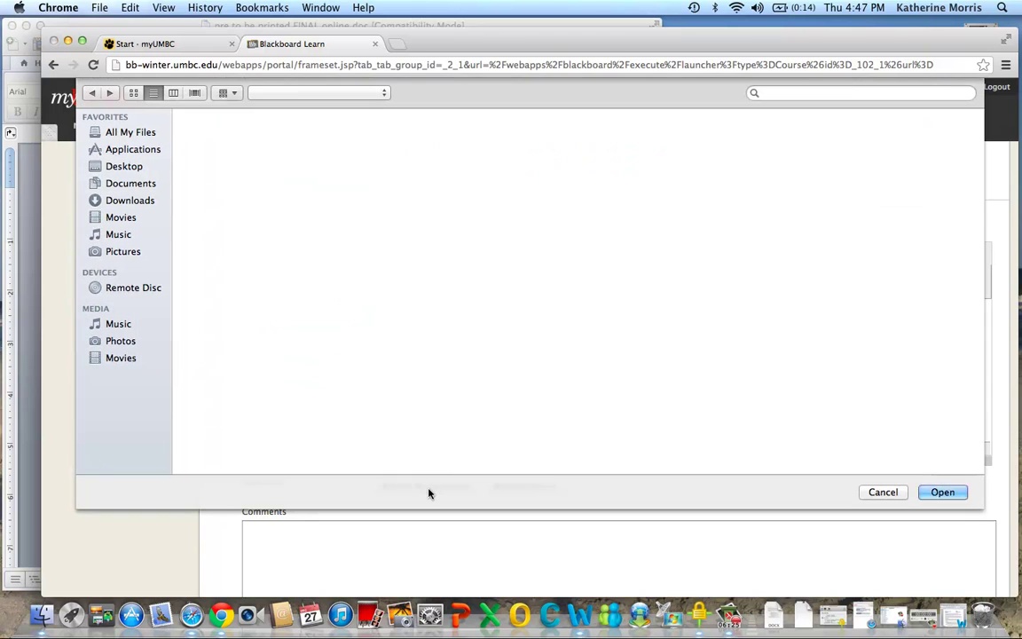
{"action": "left_click", "coordinate": [305, 153]}
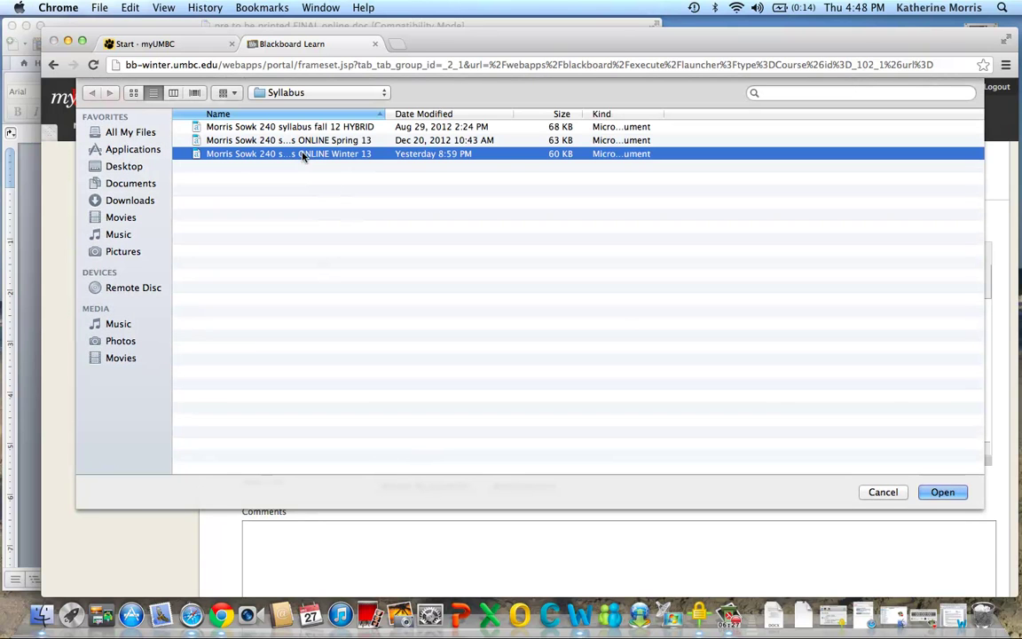
{"action": "left_click", "coordinate": [942, 494]}
{"action": "scroll", "coordinate": [870, 431], "scroll_direction": "down", "scroll_amount": 6}
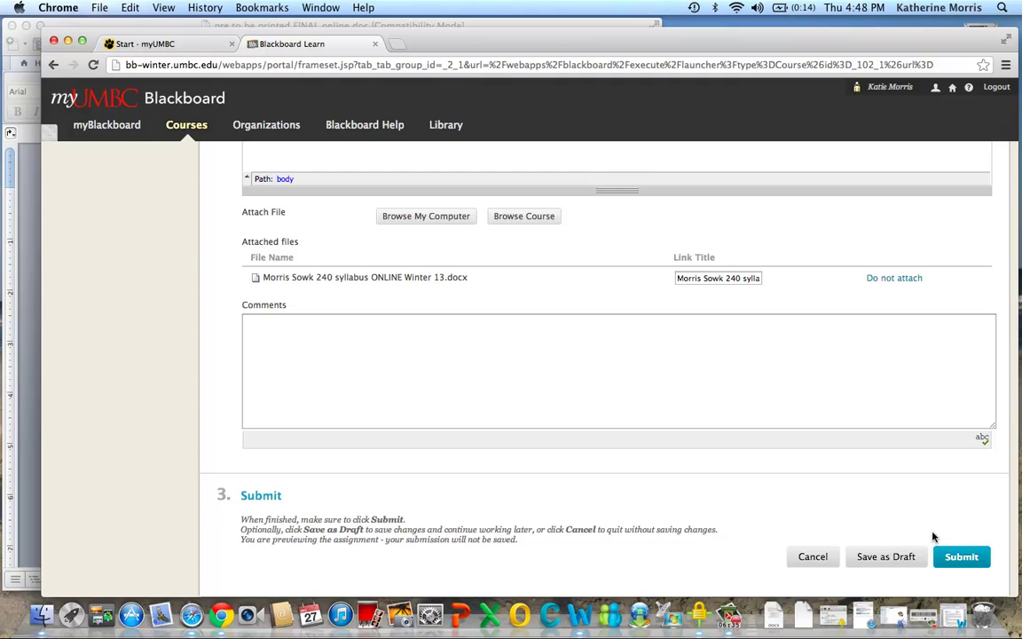
{"action": "left_click", "coordinate": [964, 557]}
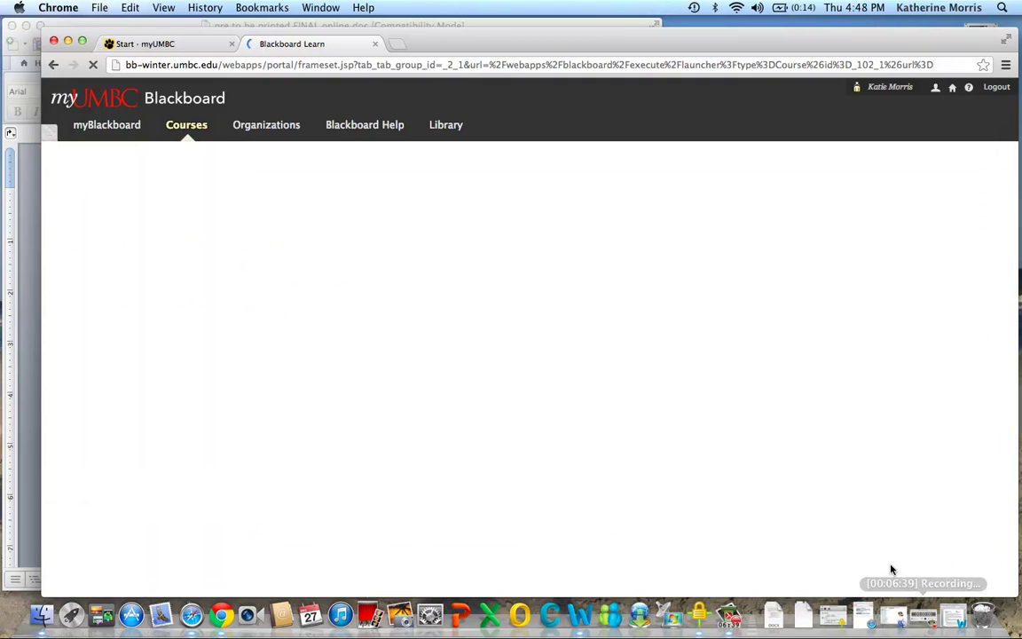
Confirm the Research Survey entry reads Needs Grading in the submission history, then return to Assignments
{"action": "scroll", "coordinate": [887, 552], "scroll_direction": "down", "scroll_amount": 2}
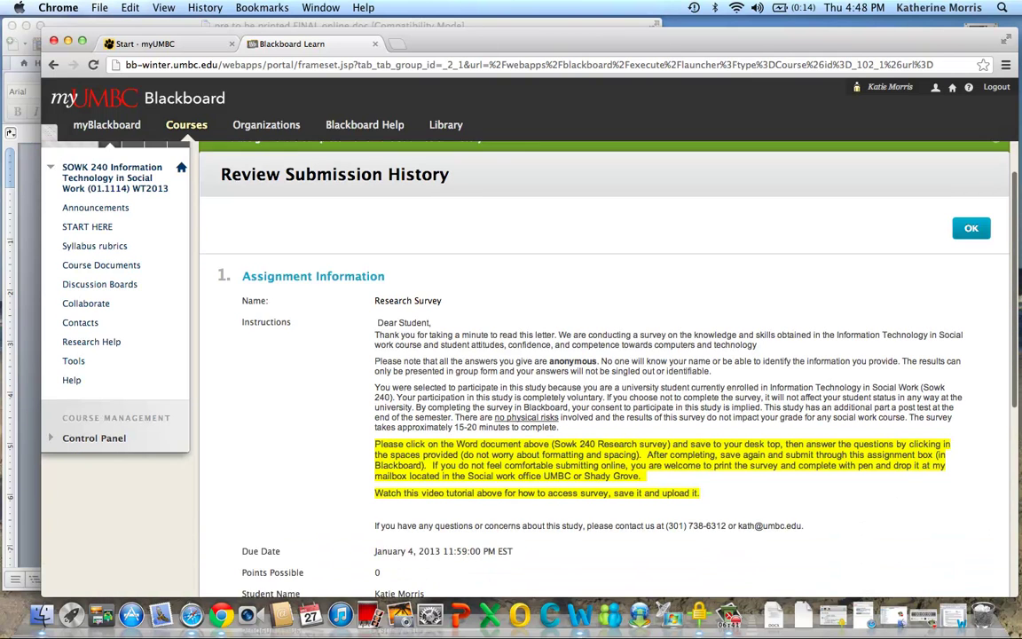
{"action": "scroll", "coordinate": [603, 363], "scroll_direction": "down", "scroll_amount": 5}
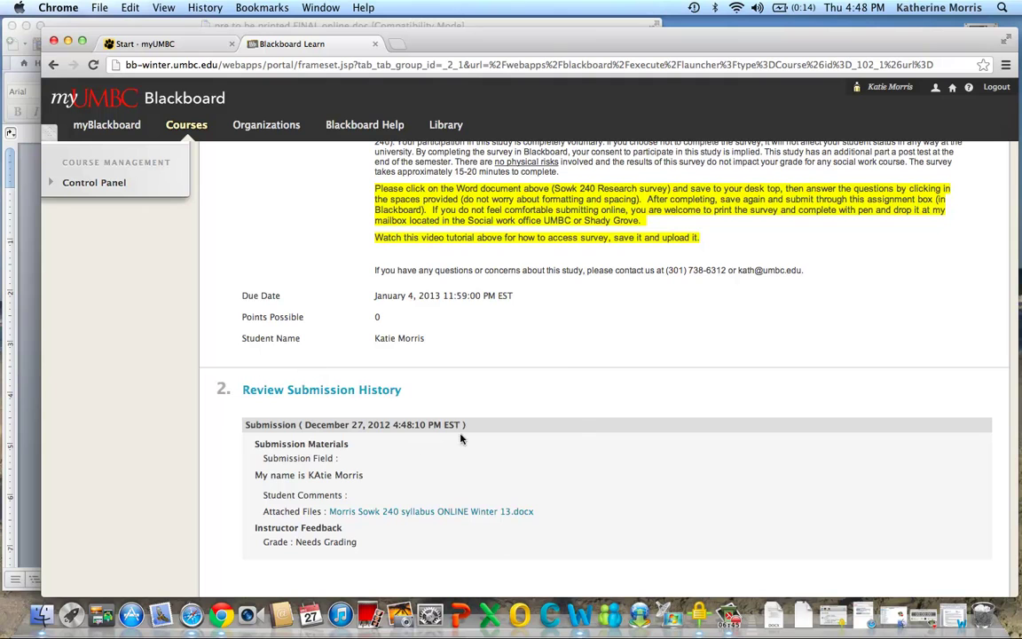
{"action": "scroll", "coordinate": [481, 495], "scroll_direction": "down", "scroll_amount": 3}
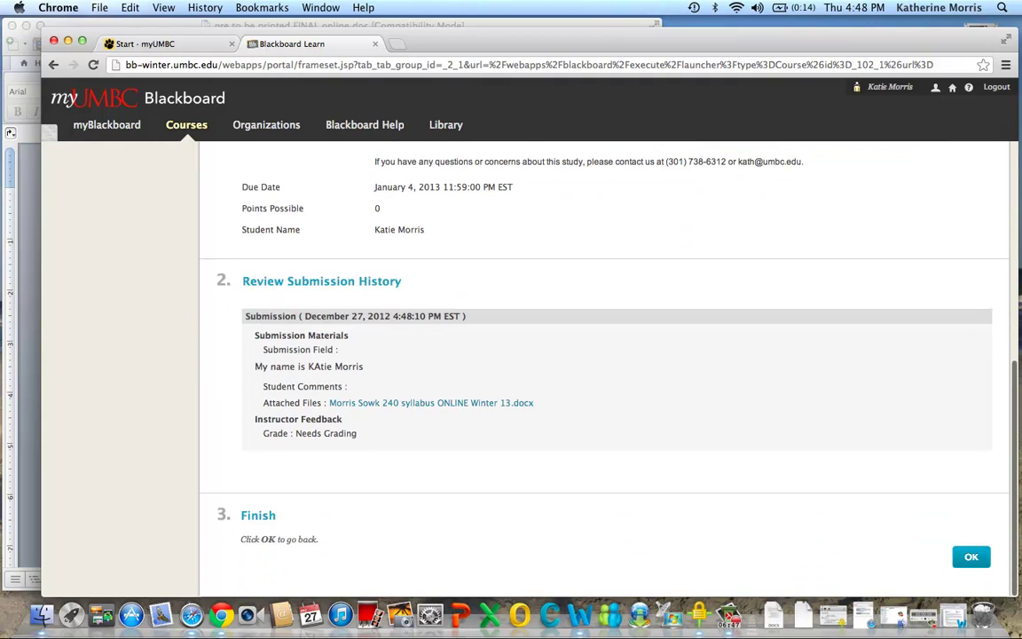
{"action": "left_click", "coordinate": [970, 558]}
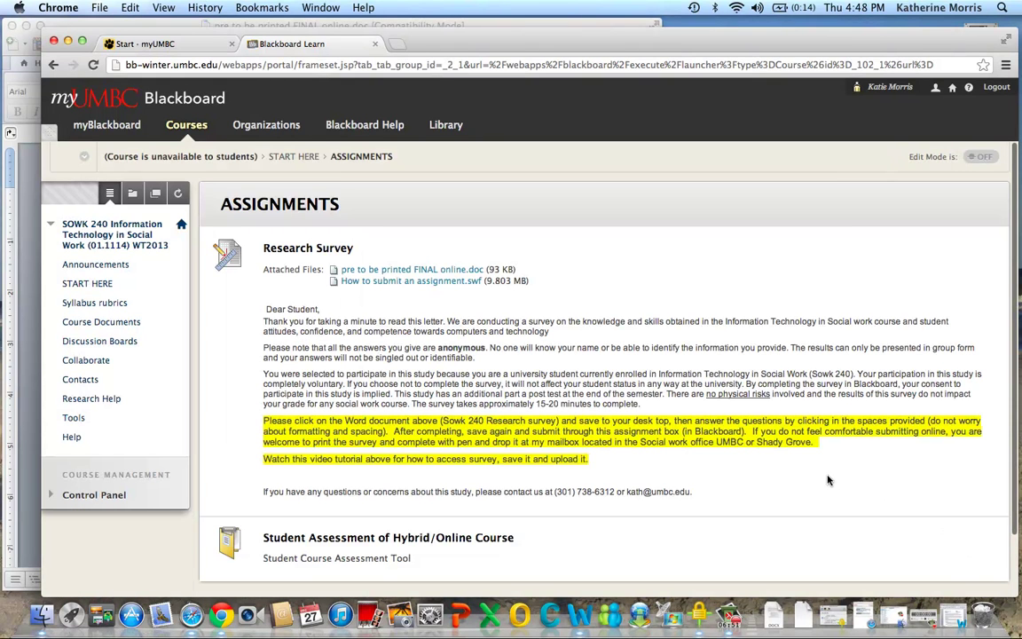
Start the Student Assessment of Hybrid/Online Course survey and answer Yes to questions 1 and 3
{"action": "scroll", "coordinate": [828, 480], "scroll_direction": "down", "scroll_amount": 2}
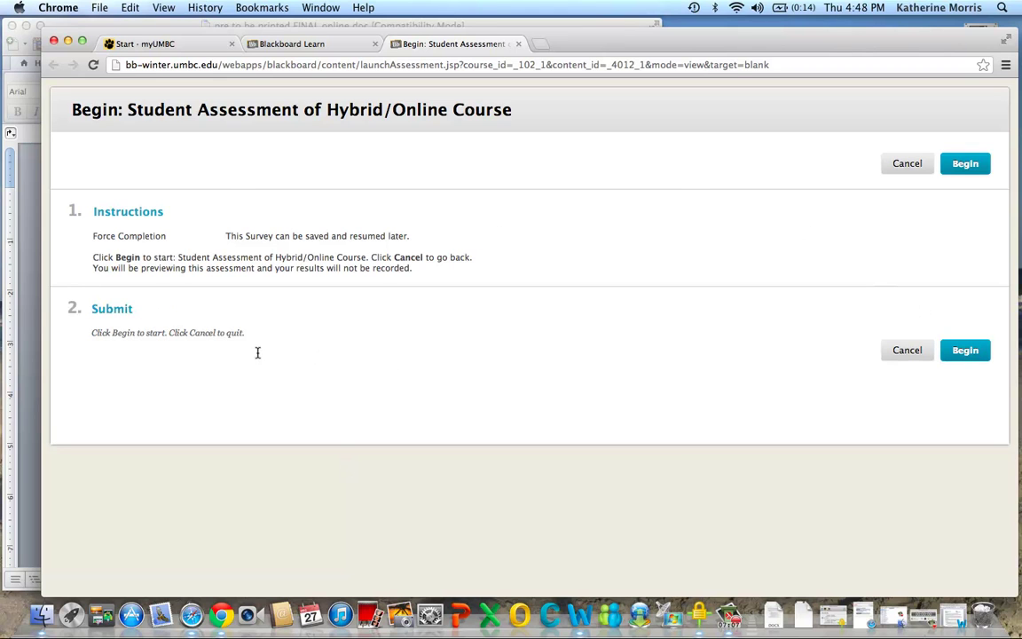
{"action": "left_click", "coordinate": [966, 351]}
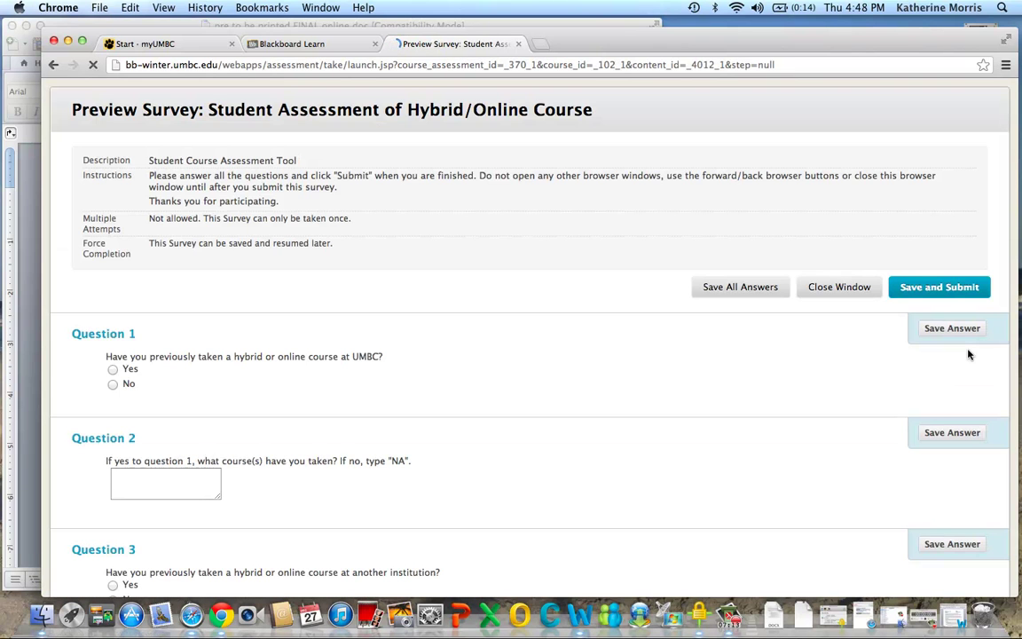
{"action": "scroll", "coordinate": [968, 353], "scroll_direction": "down", "scroll_amount": 3}
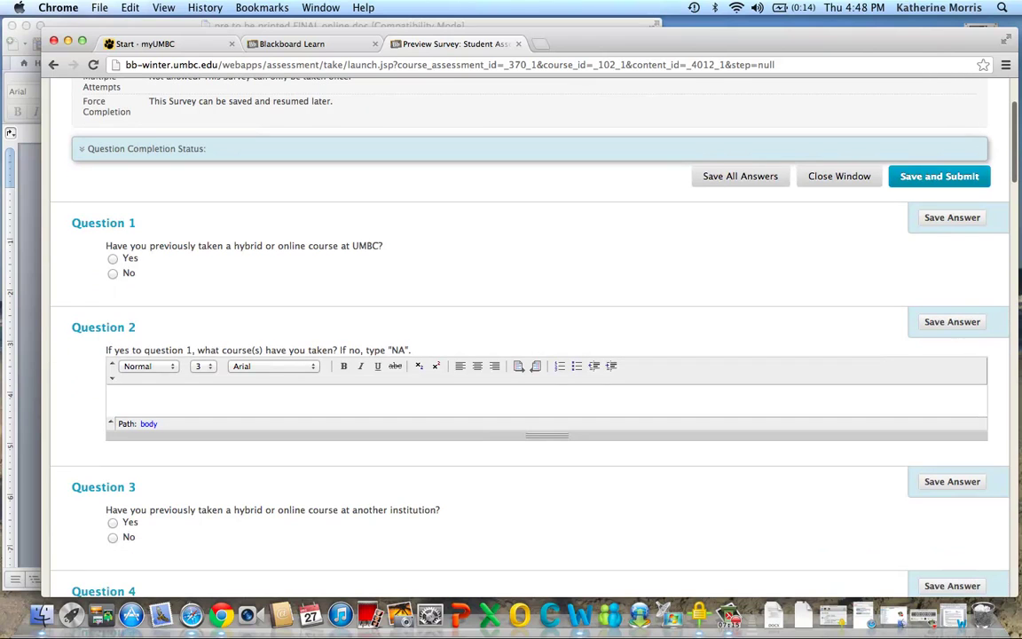
{"action": "left_click", "coordinate": [112, 258]}
{"action": "scroll", "coordinate": [142, 399], "scroll_direction": "down", "scroll_amount": 2}
{"action": "left_click", "coordinate": [112, 437]}
Save and submit the survey, confirming submission despite the unanswered questions
{"action": "scroll", "coordinate": [509, 452], "scroll_direction": "down", "scroll_amount": 1}
{"action": "scroll", "coordinate": [509, 452], "scroll_direction": "down", "scroll_amount": 8}
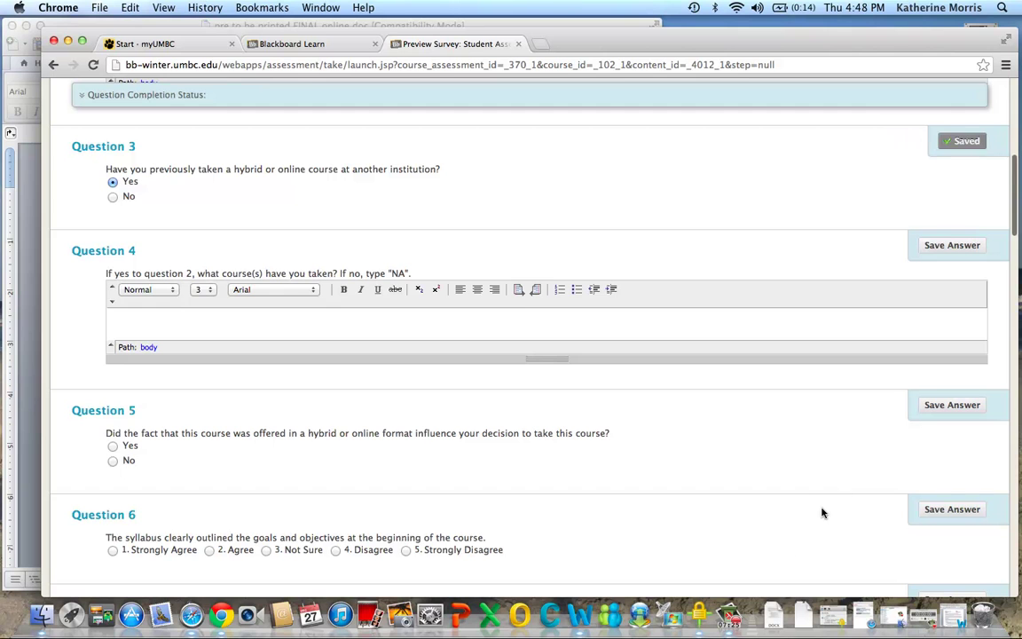
{"action": "scroll", "coordinate": [825, 511], "scroll_direction": "down", "scroll_amount": 7}
{"action": "scroll", "coordinate": [823, 512], "scroll_direction": "down", "scroll_amount": 15}
{"action": "scroll", "coordinate": [524, 339], "scroll_direction": "down", "scroll_amount": 20}
{"action": "scroll", "coordinate": [524, 340], "scroll_direction": "down", "scroll_amount": 20}
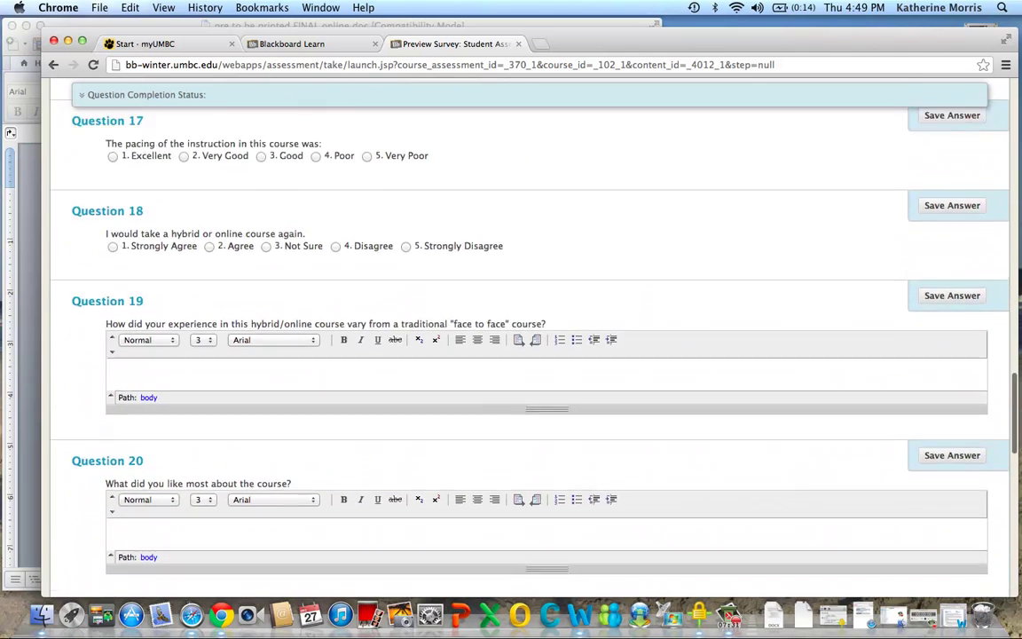
{"action": "scroll", "coordinate": [524, 340], "scroll_direction": "down", "scroll_amount": 15}
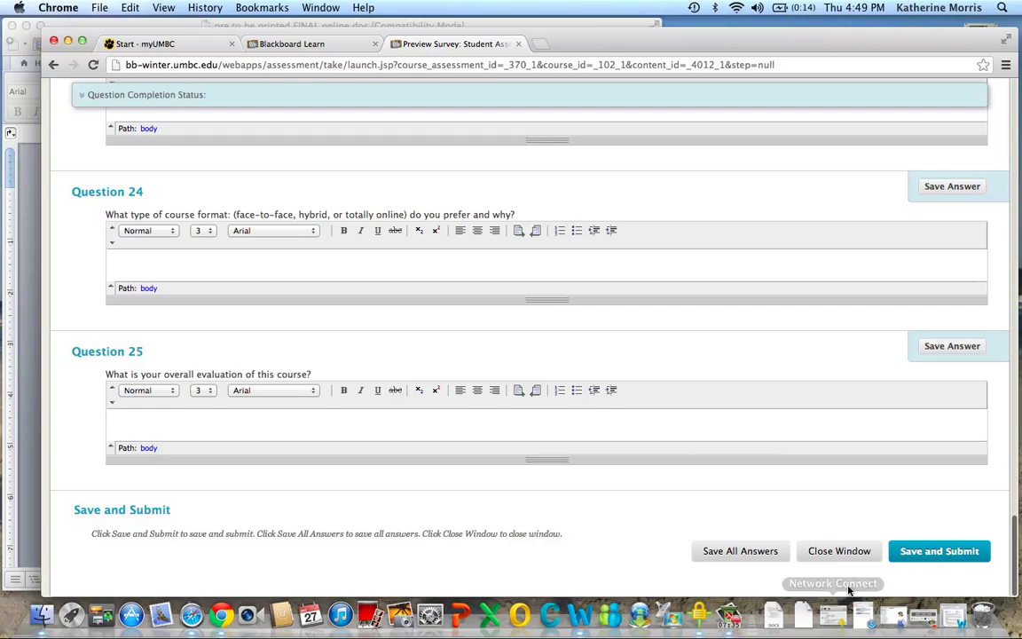
{"action": "left_click", "coordinate": [953, 551]}
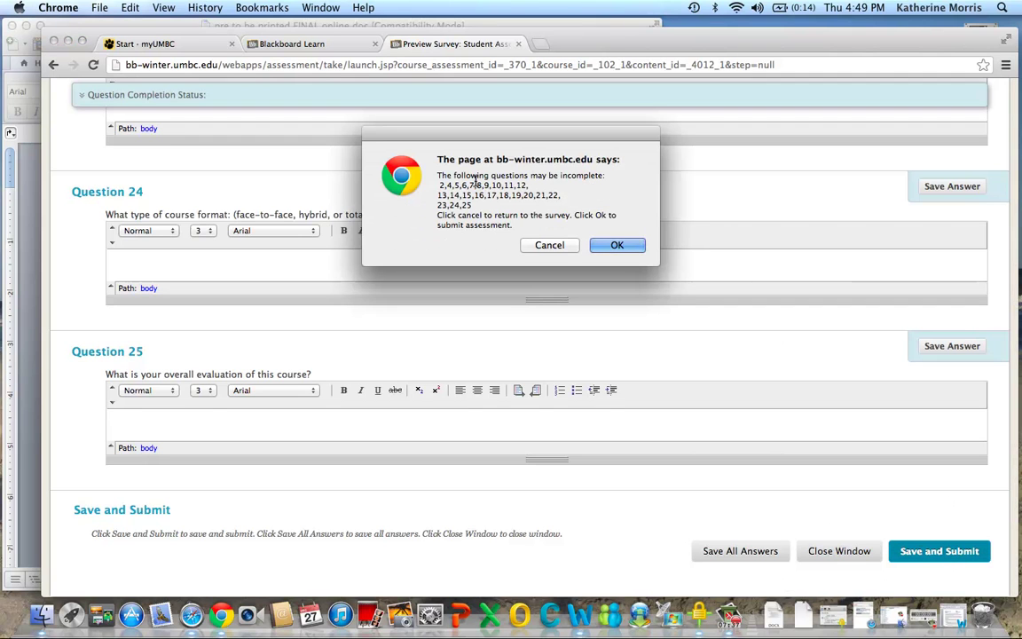
{"action": "left_click", "coordinate": [613, 246]}
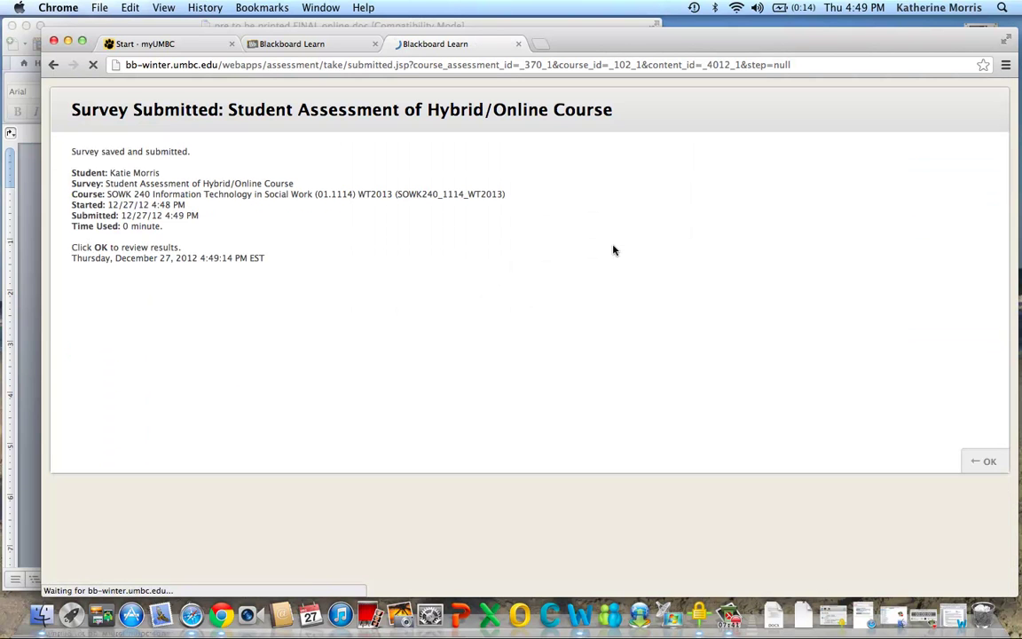
Acknowledge the Survey Submitted page to reach the Student Assessment review page showing Completed
{"action": "left_click", "coordinate": [987, 462]}
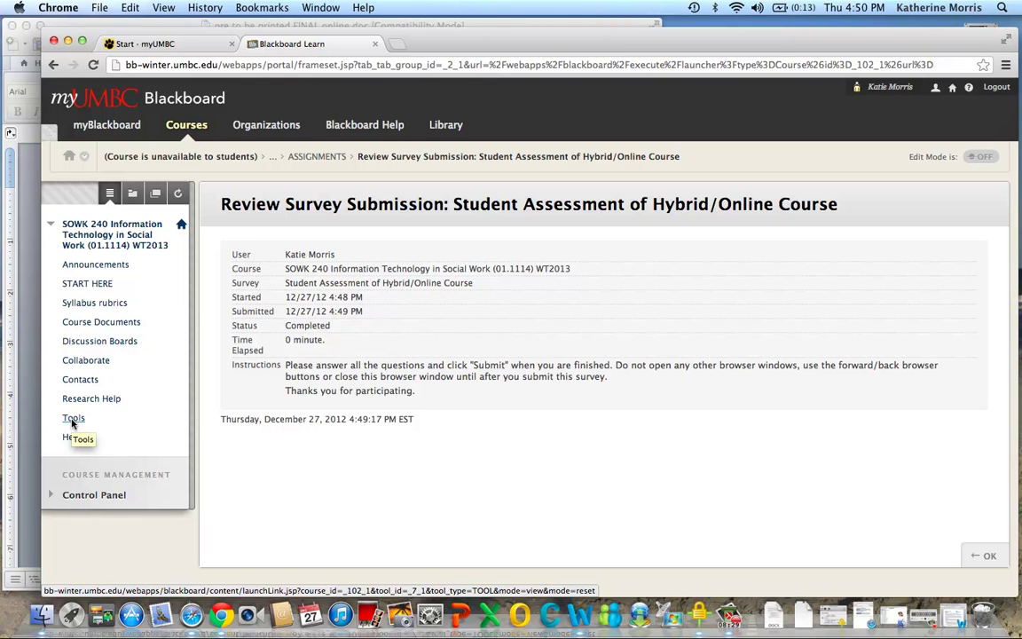
On the SOWK 240 START HERE page, mark the Video tutorials folder as Reviewed
{"action": "left_click", "coordinate": [80, 284]}
{"action": "scroll", "coordinate": [601, 403], "scroll_direction": "down", "scroll_amount": 5}
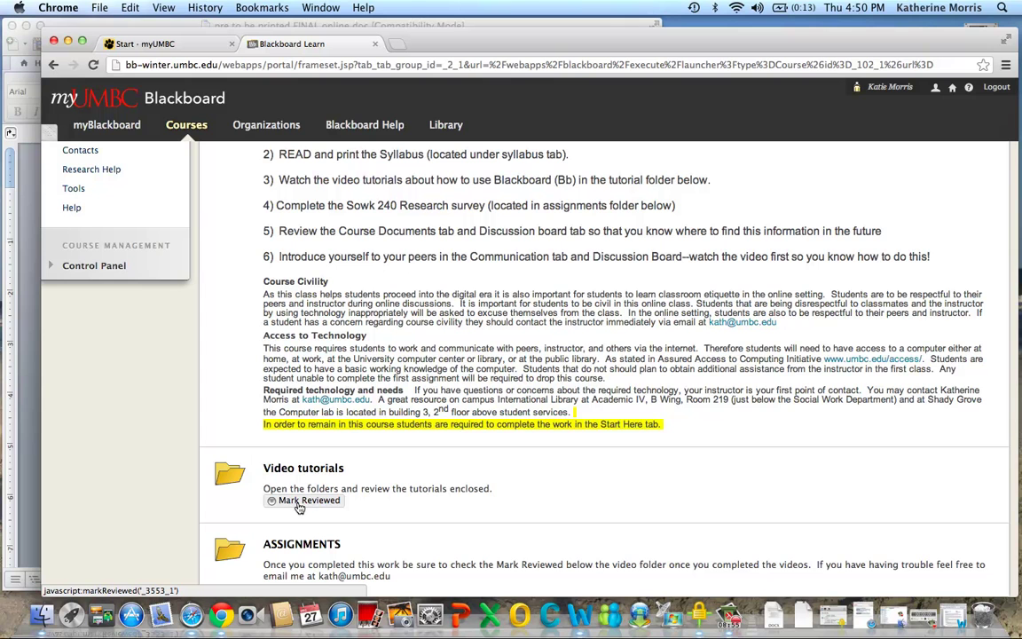
{"action": "left_click", "coordinate": [299, 505]}
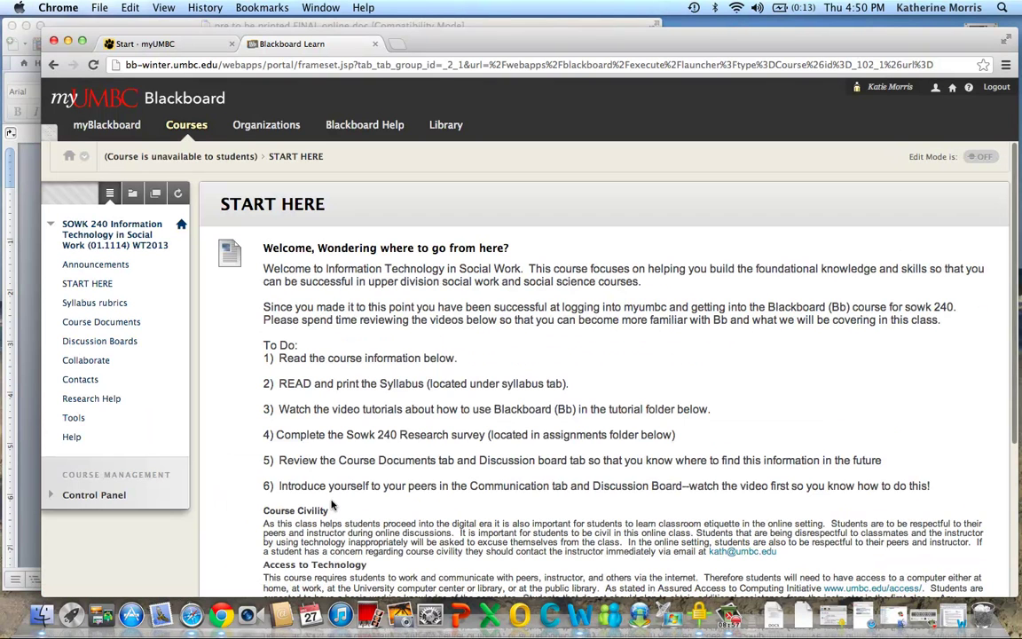
{"action": "scroll", "coordinate": [331, 504], "scroll_direction": "down", "scroll_amount": 5}
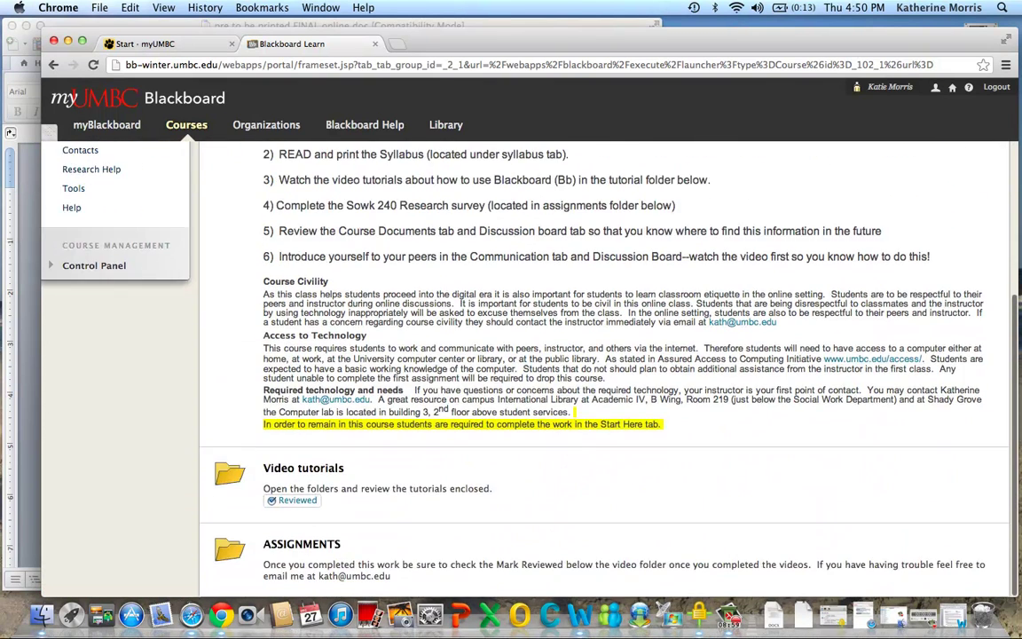
{"action": "scroll", "coordinate": [332, 505], "scroll_direction": "up", "scroll_amount": 5}
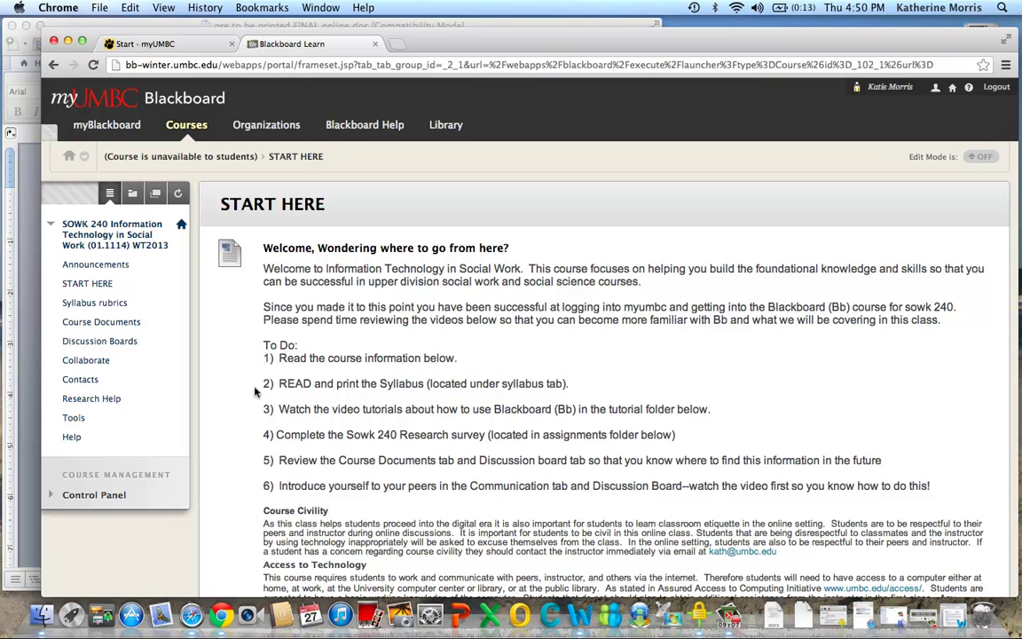
Open Course Documents, enter the Class 1-- Technology at UMBC folder and browse its Readings
{"action": "left_click", "coordinate": [104, 324]}
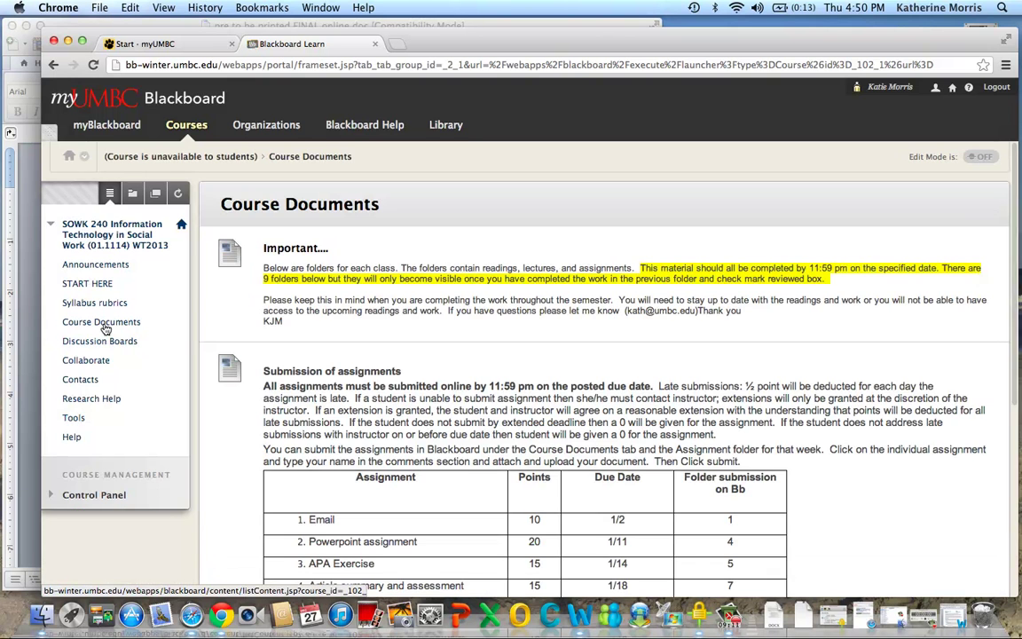
{"action": "scroll", "coordinate": [106, 328], "scroll_direction": "down", "scroll_amount": 8}
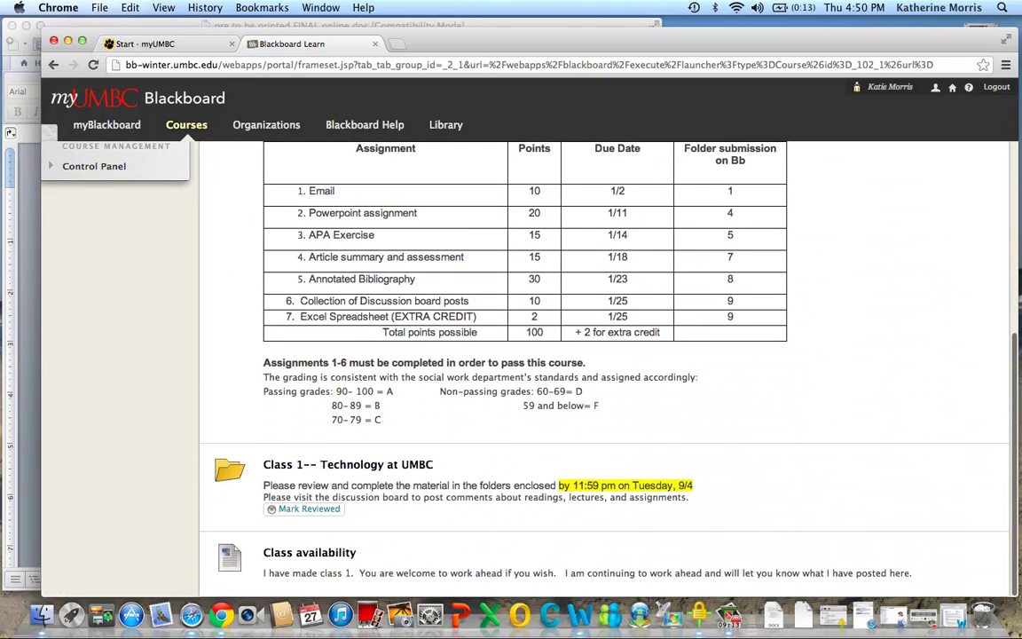
{"action": "left_click", "coordinate": [333, 468]}
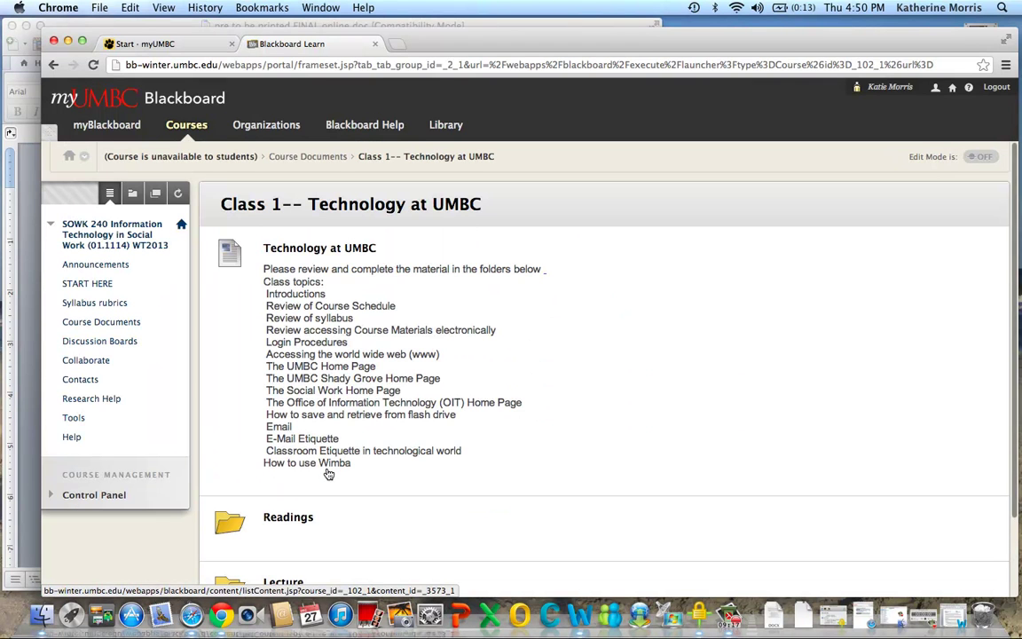
{"action": "scroll", "coordinate": [725, 380], "scroll_direction": "down", "scroll_amount": 3}
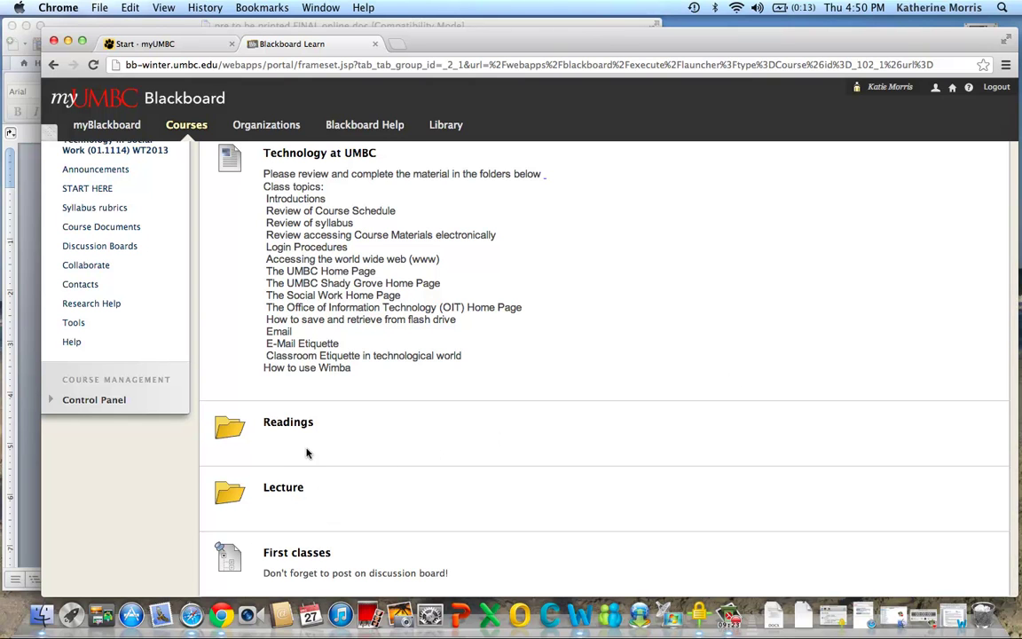
{"action": "left_click", "coordinate": [292, 425]}
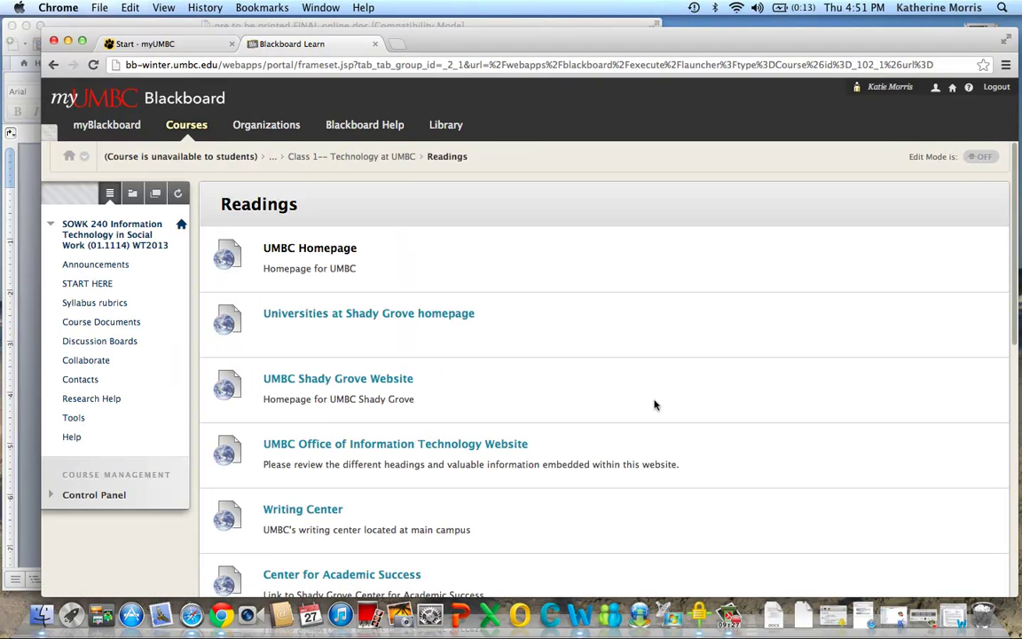
{"action": "scroll", "coordinate": [655, 404], "scroll_direction": "down", "scroll_amount": 2}
{"action": "scroll", "coordinate": [655, 401], "scroll_direction": "up", "scroll_amount": 2}
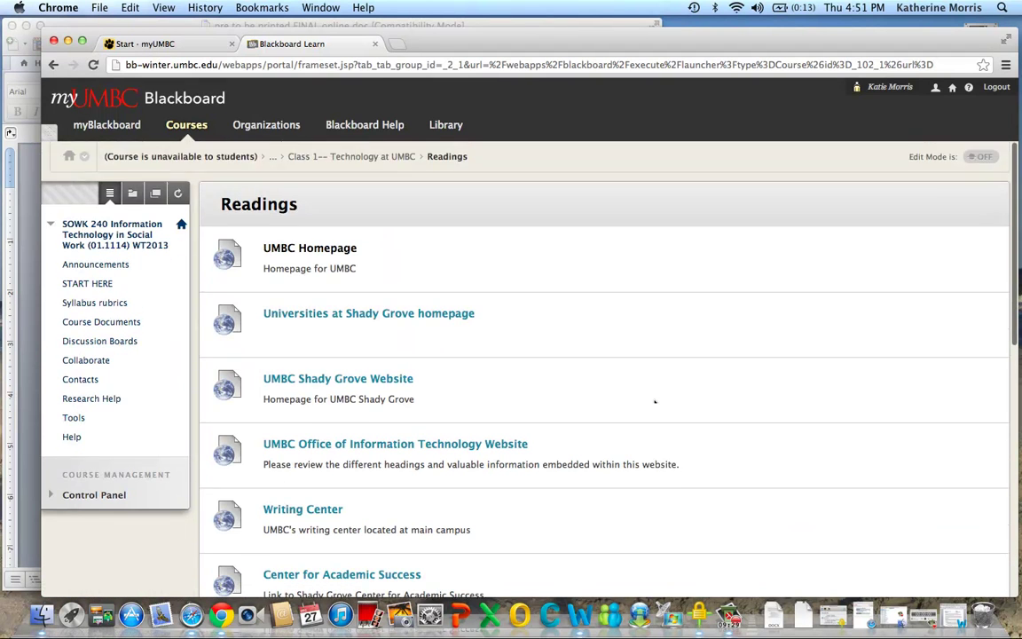
Return to Class 1, view the Lecture folder, then navigate back to Course Documents
{"action": "left_click", "coordinate": [351, 158]}
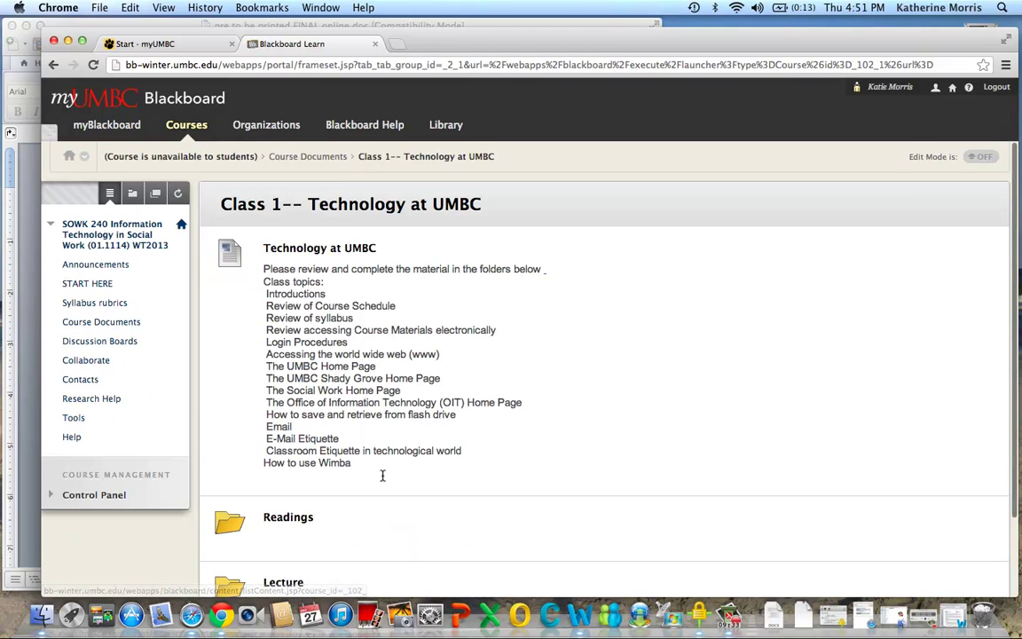
{"action": "scroll", "coordinate": [519, 424], "scroll_direction": "down", "scroll_amount": 5}
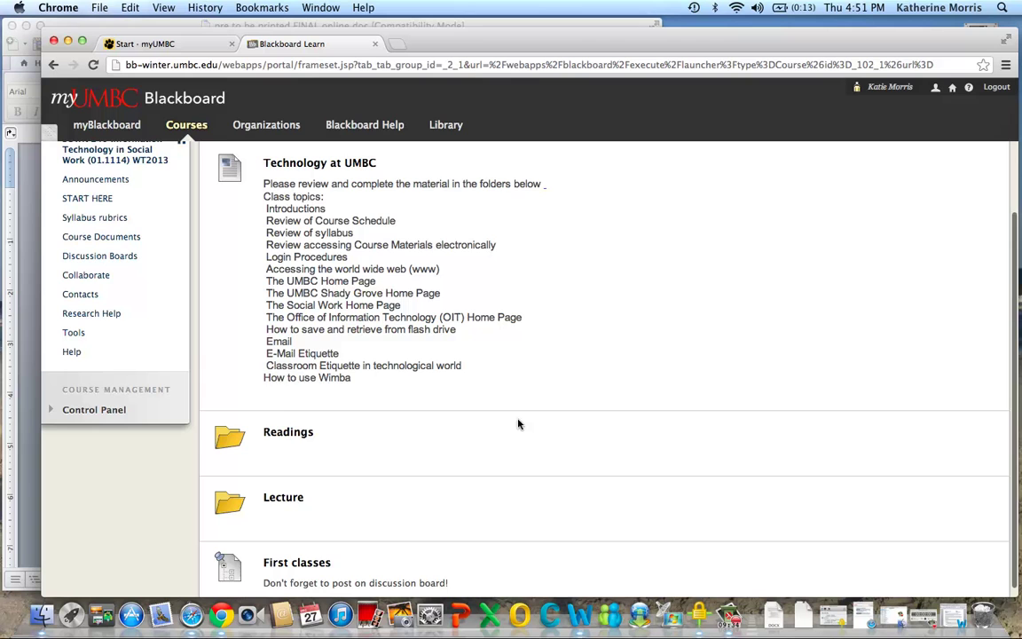
{"action": "left_click", "coordinate": [284, 497]}
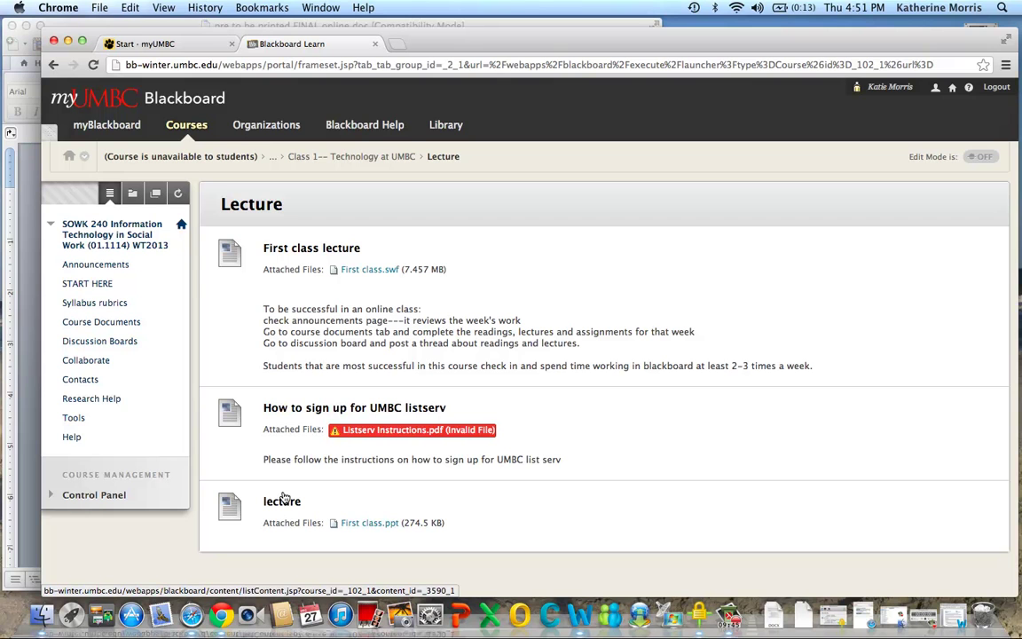
{"action": "left_click", "coordinate": [313, 161]}
{"action": "scroll", "coordinate": [397, 416], "scroll_direction": "down", "scroll_amount": 3}
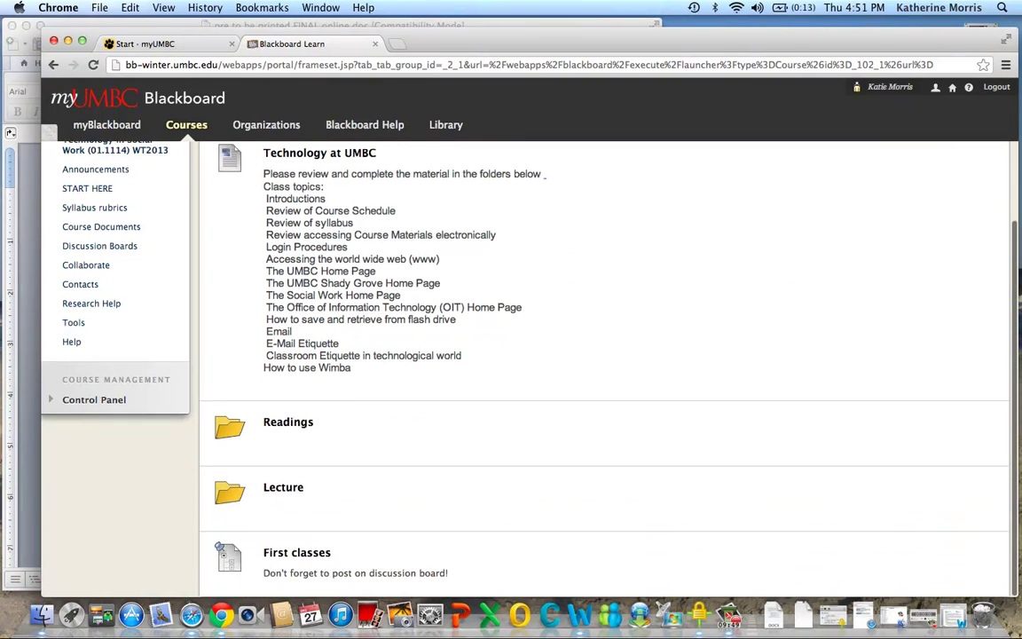
{"action": "scroll", "coordinate": [321, 181], "scroll_direction": "up", "scroll_amount": 3}
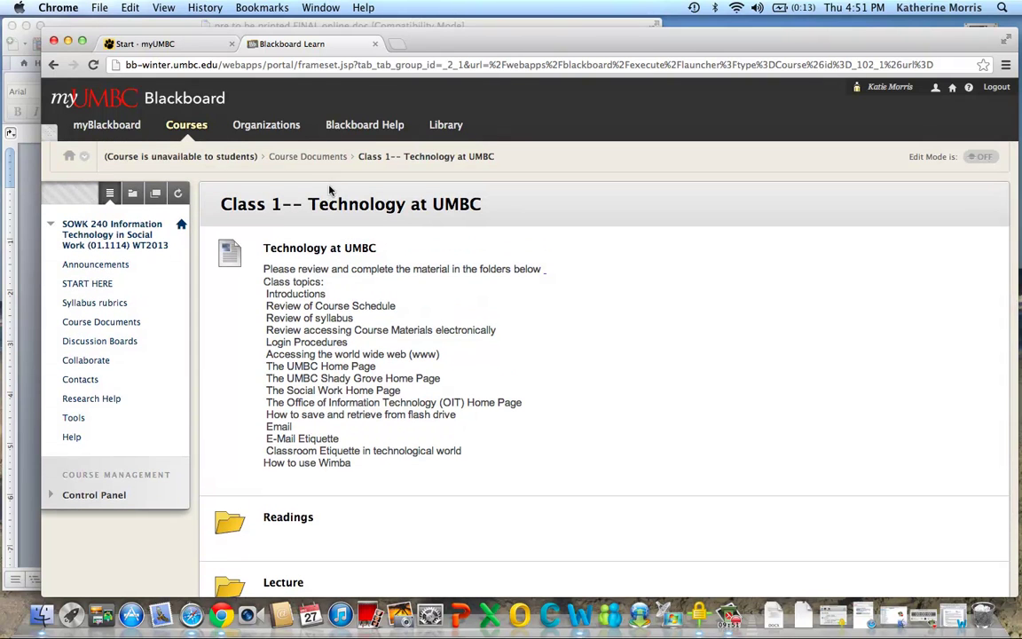
{"action": "left_click", "coordinate": [307, 158]}
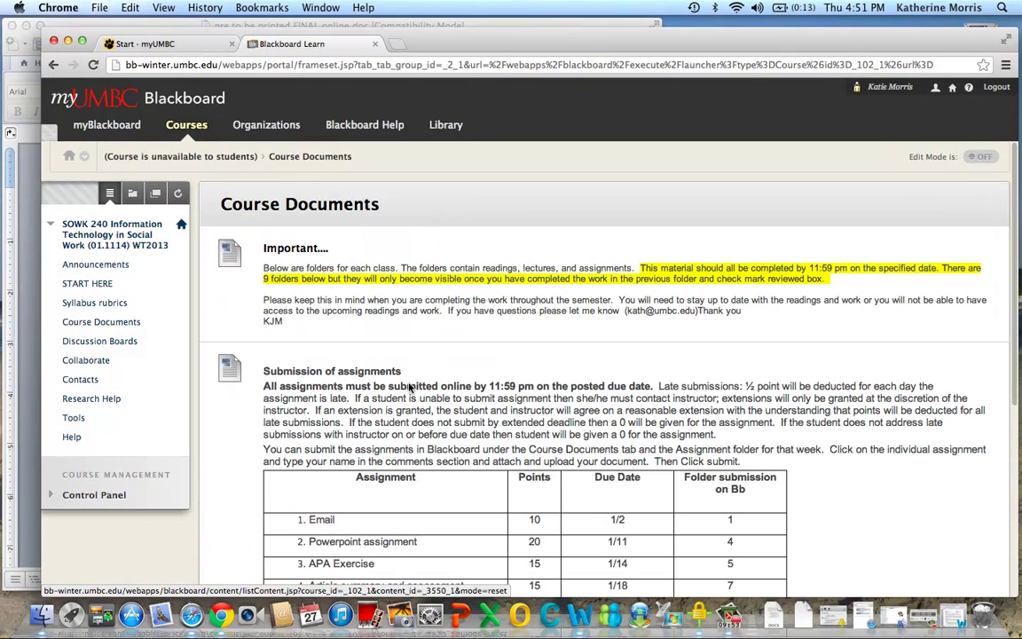
Mark the Class 1-- Technology at UMBC folder, due Tuesday 9/4, as Reviewed
{"action": "scroll", "coordinate": [590, 459], "scroll_direction": "down", "scroll_amount": 8}
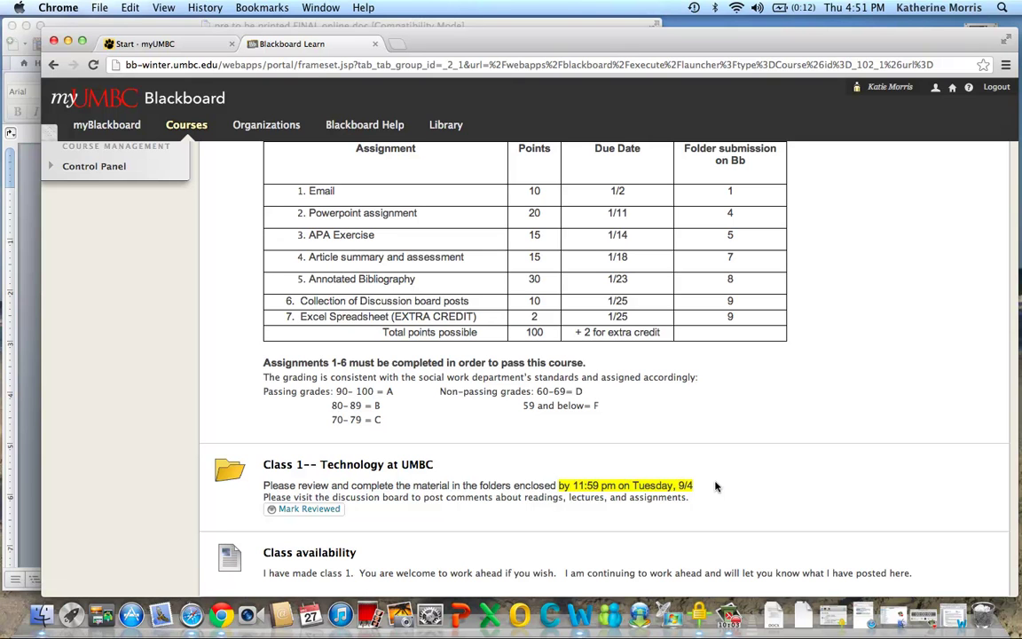
{"action": "left_click", "coordinate": [310, 509]}
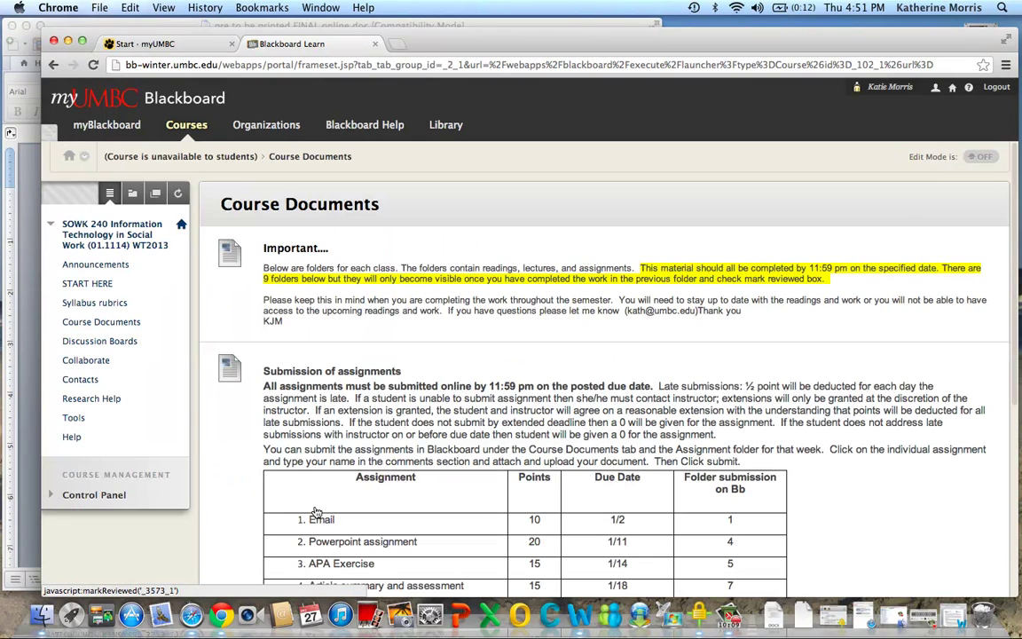
{"action": "scroll", "coordinate": [316, 512], "scroll_direction": "down", "scroll_amount": 5}
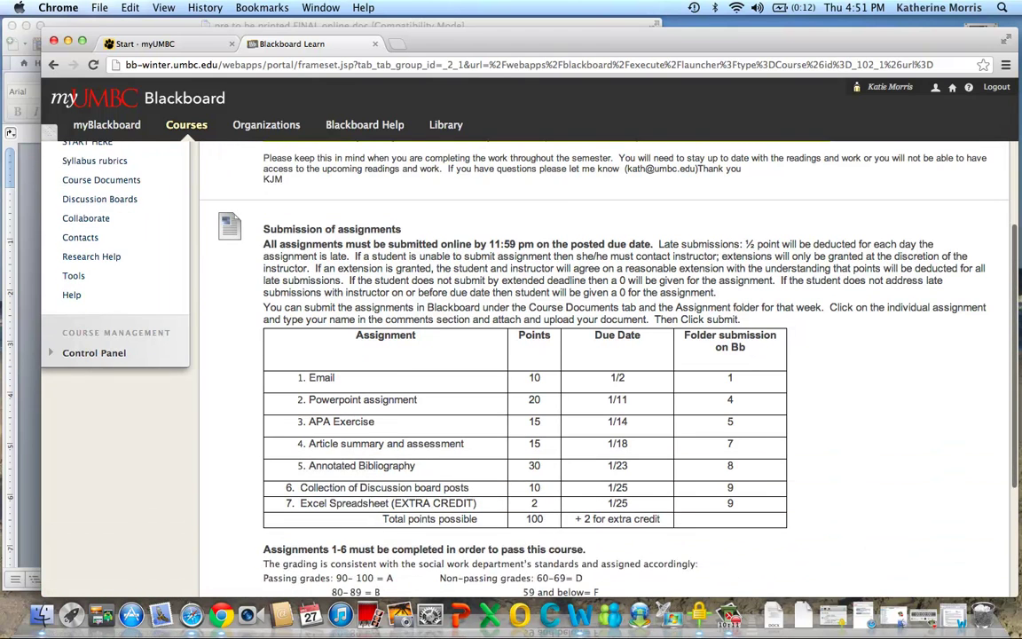
{"action": "scroll", "coordinate": [523, 355], "scroll_direction": "down", "scroll_amount": 5}
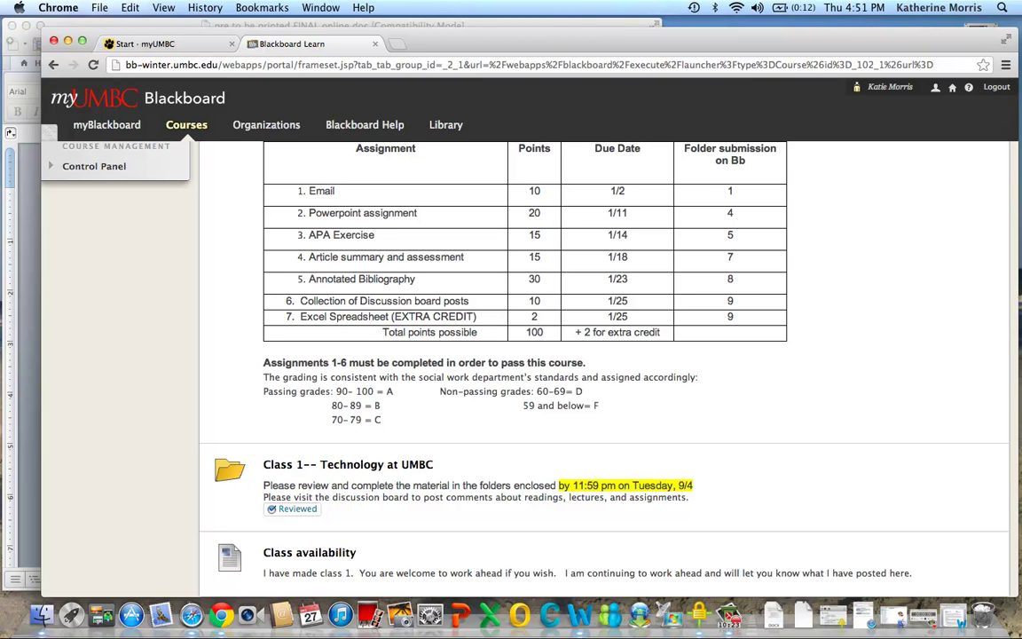
{"action": "scroll", "coordinate": [603, 355], "scroll_direction": "up", "scroll_amount": 10}
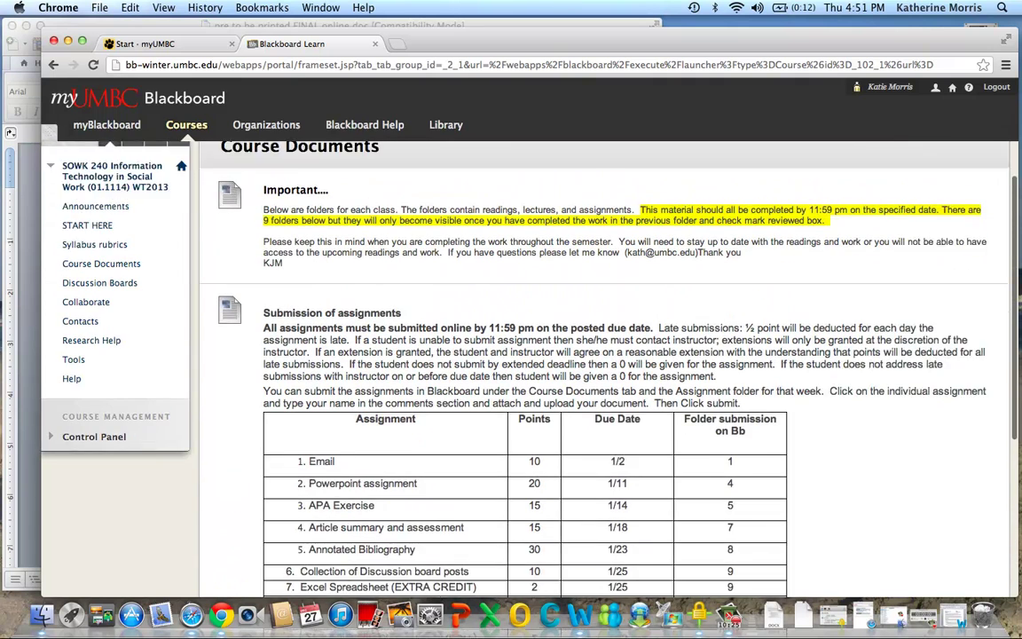